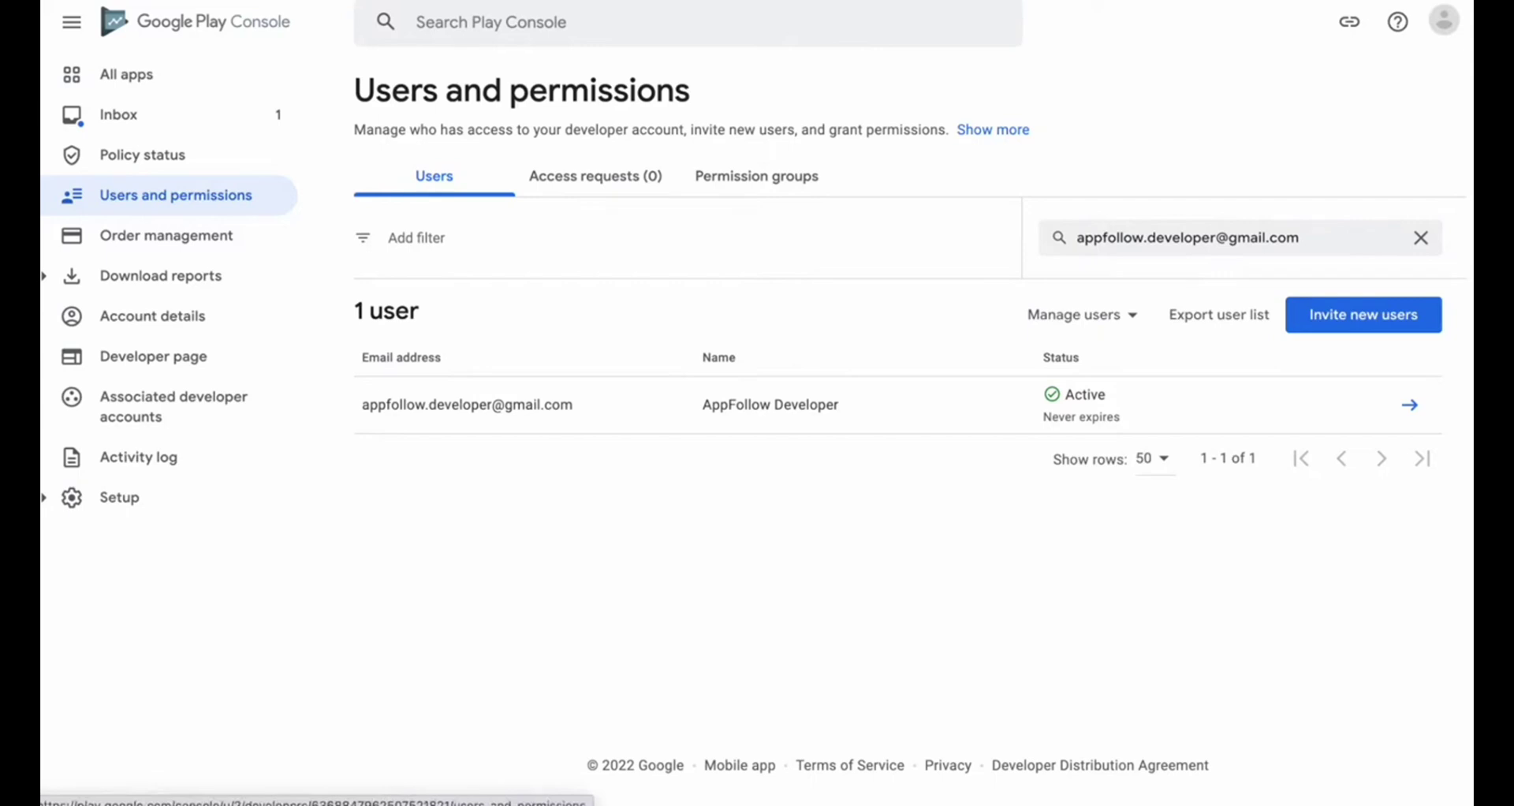
Reload Play Console's Users and permissions list to show the single active account user.
click(175, 194)
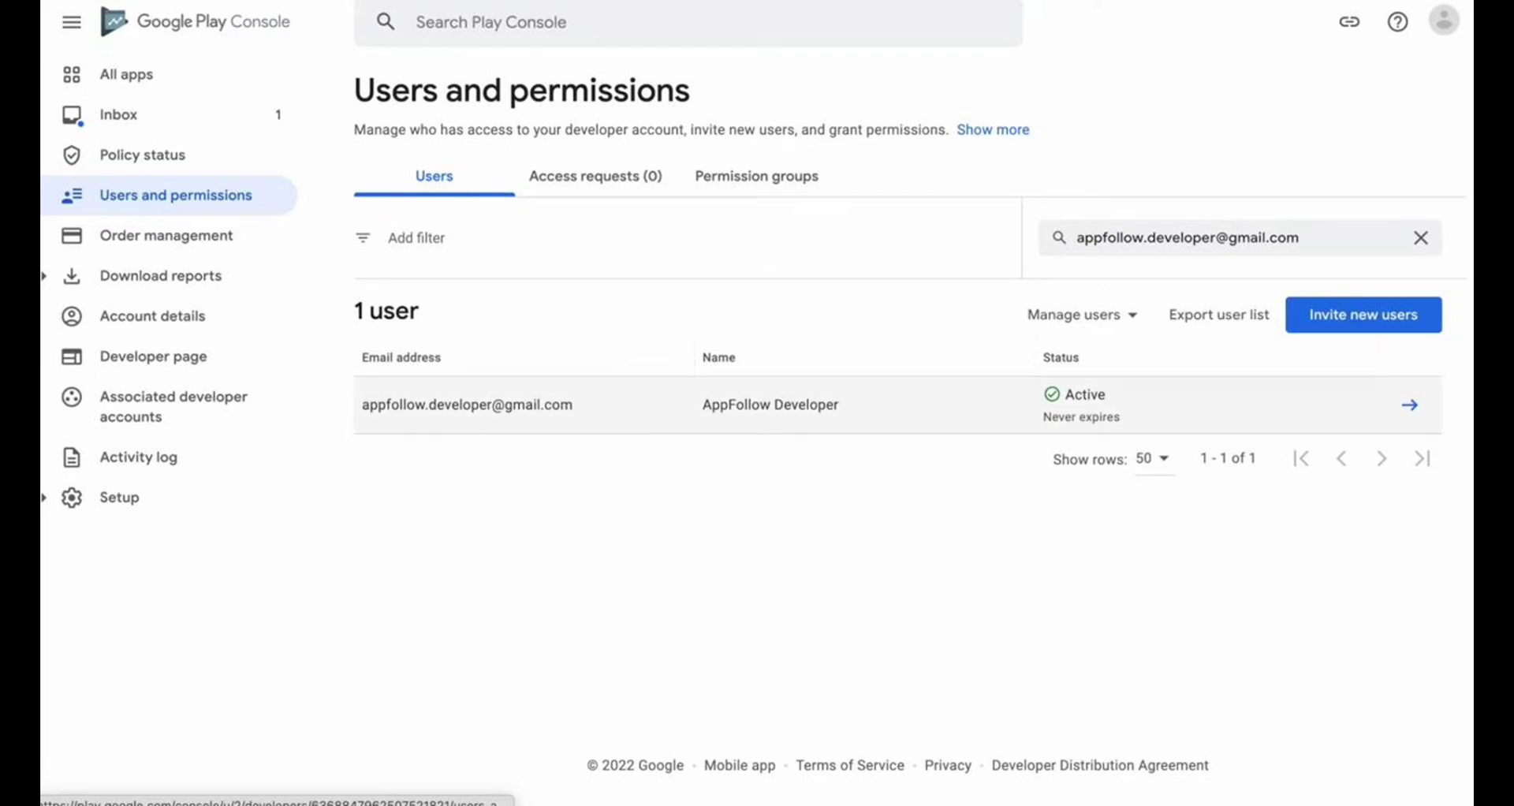
Check the user's Account owner role, then go to Setup > API access.
click(1410, 405)
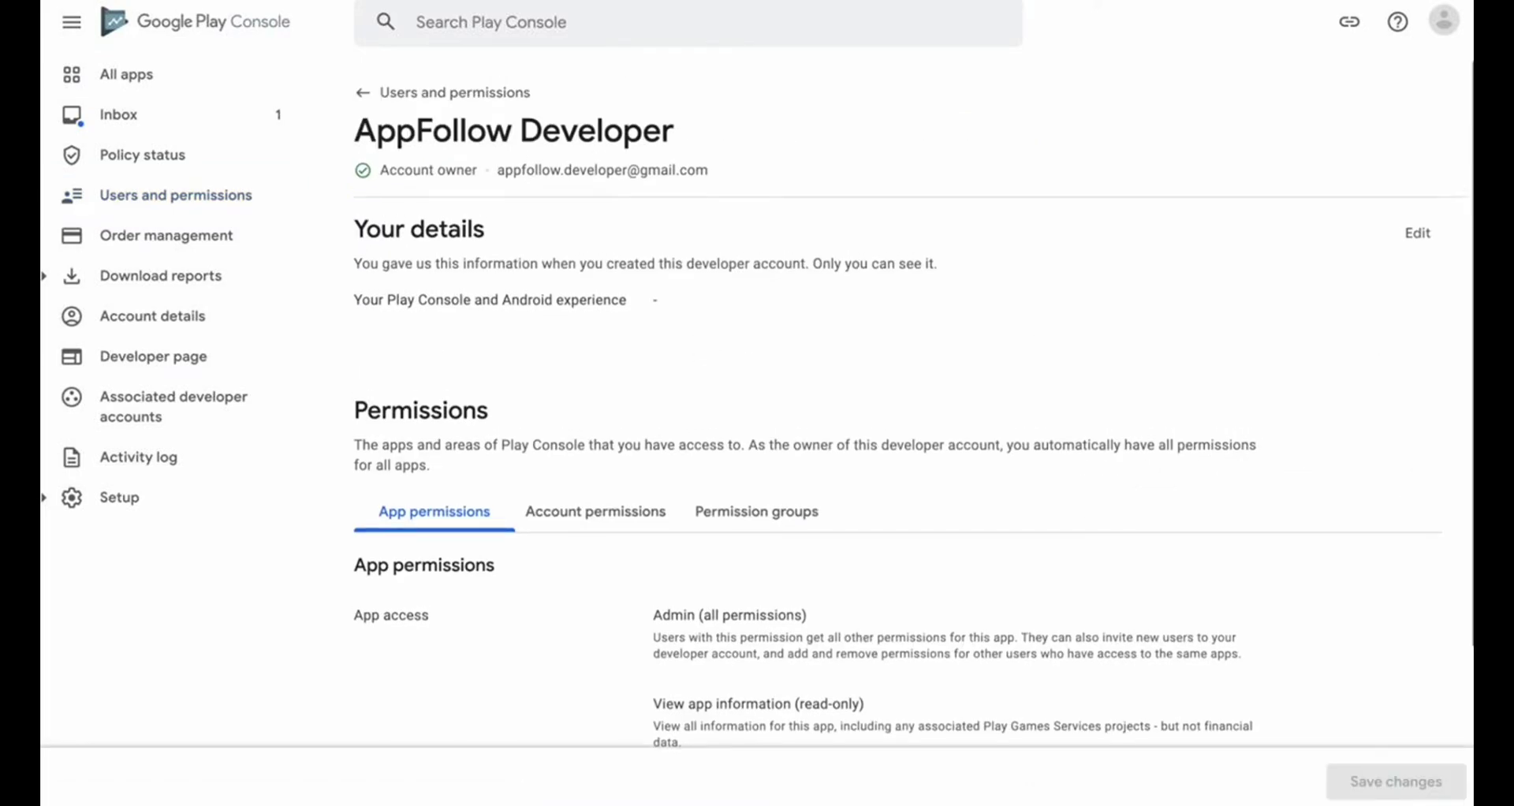
drag(380, 170, 477, 170)
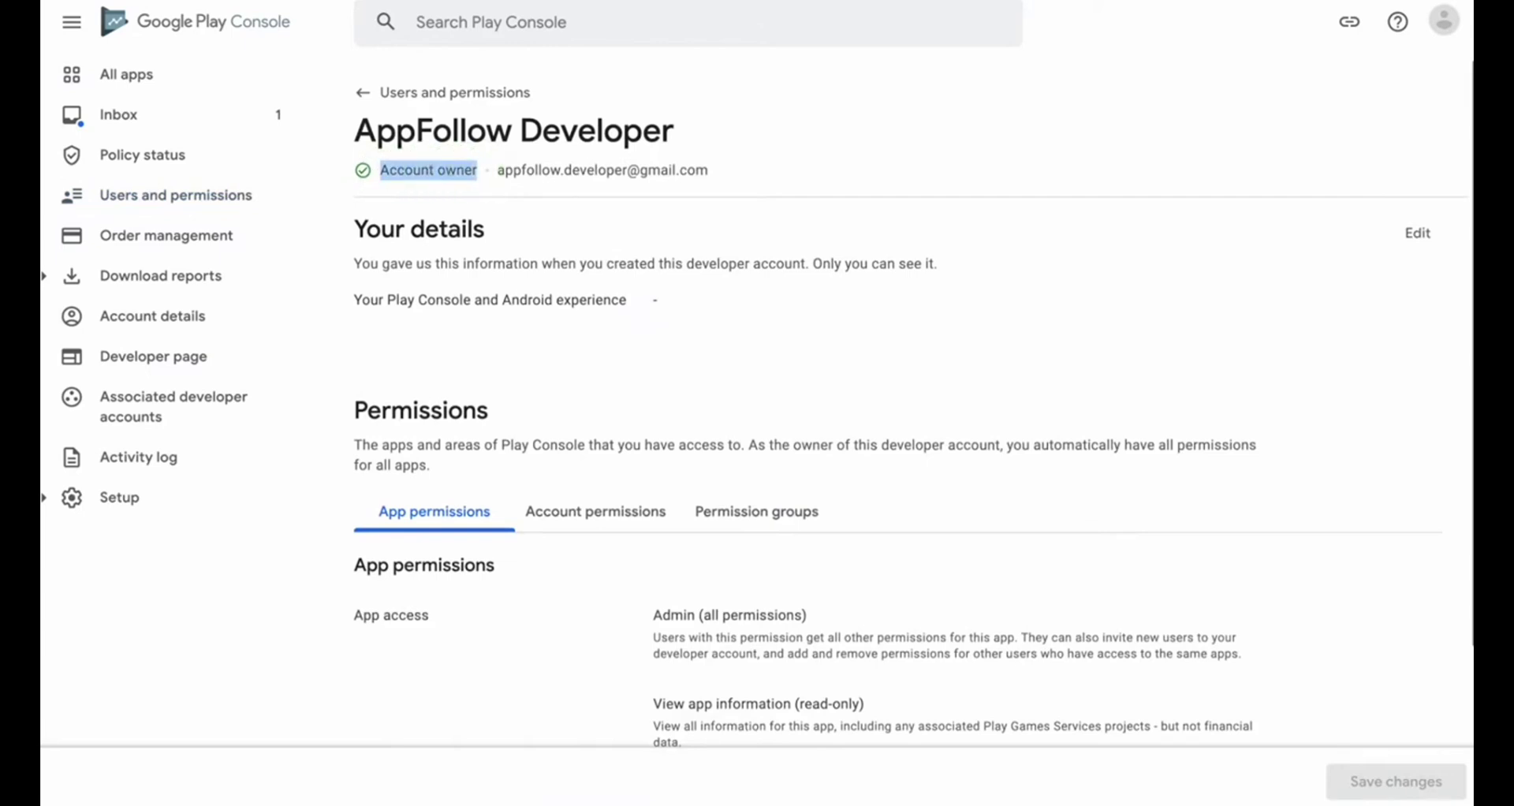
click(119, 497)
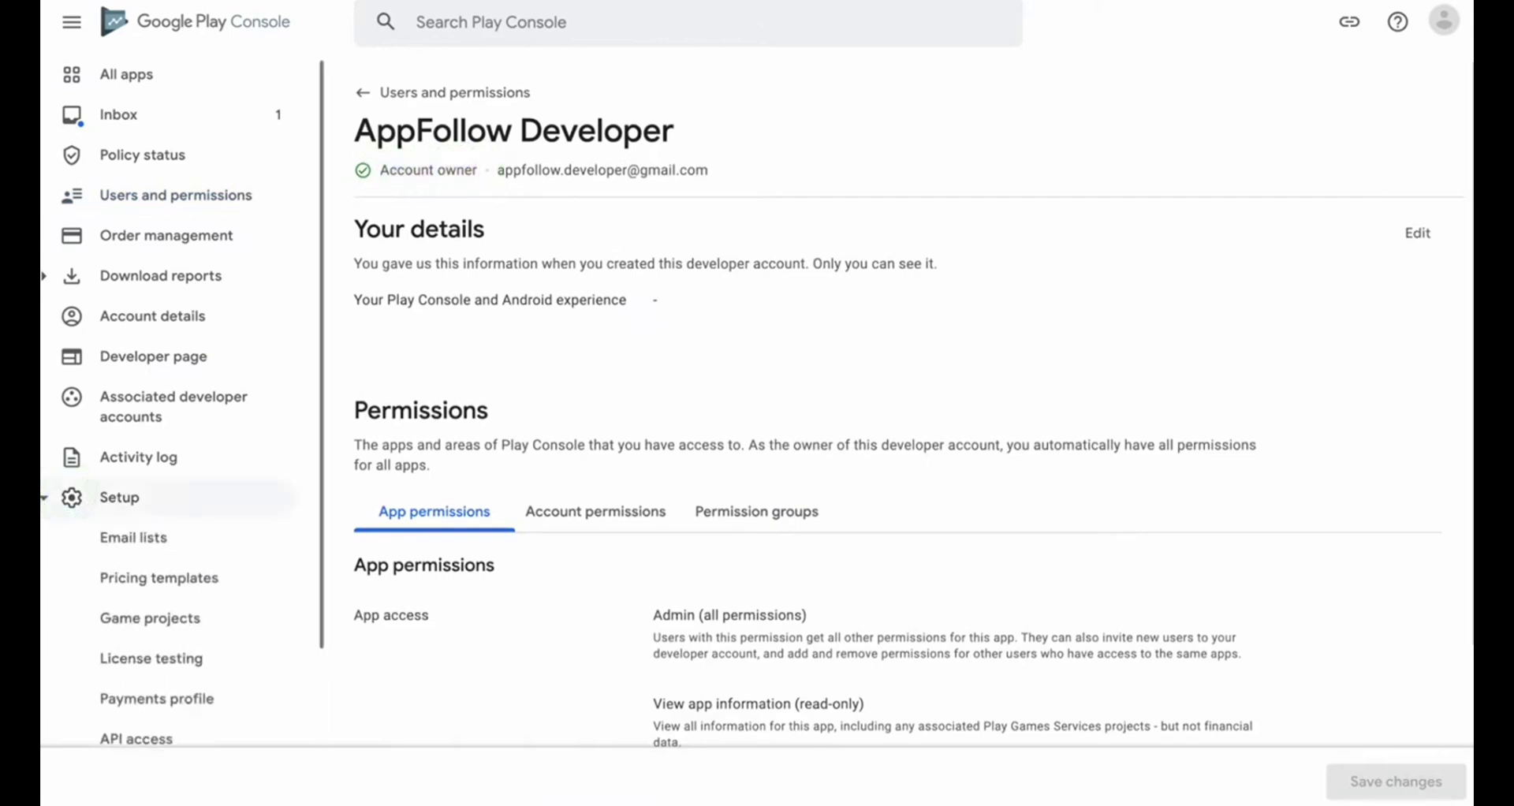
scroll(169, 600, down, 2)
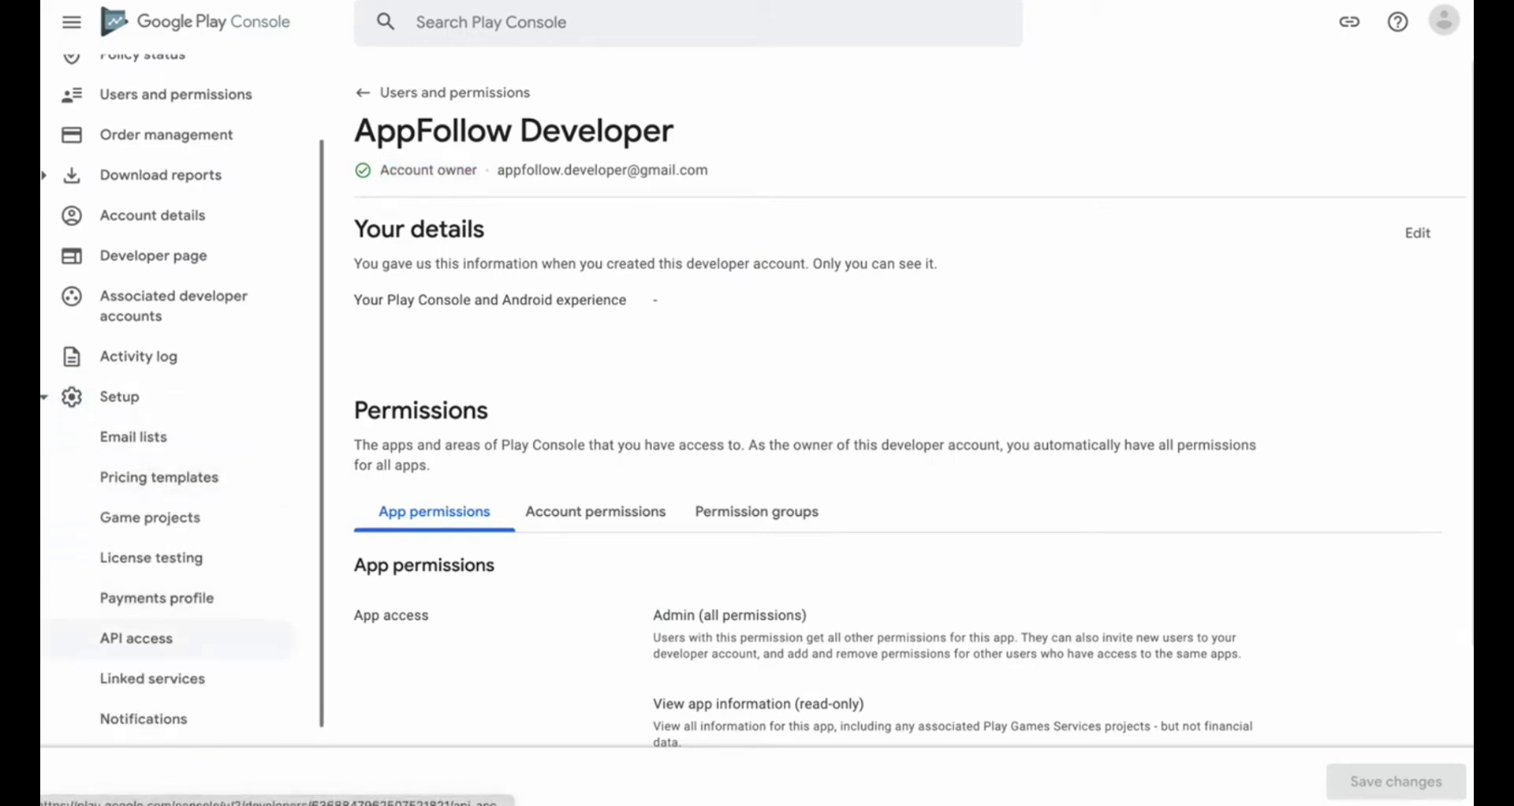
click(135, 638)
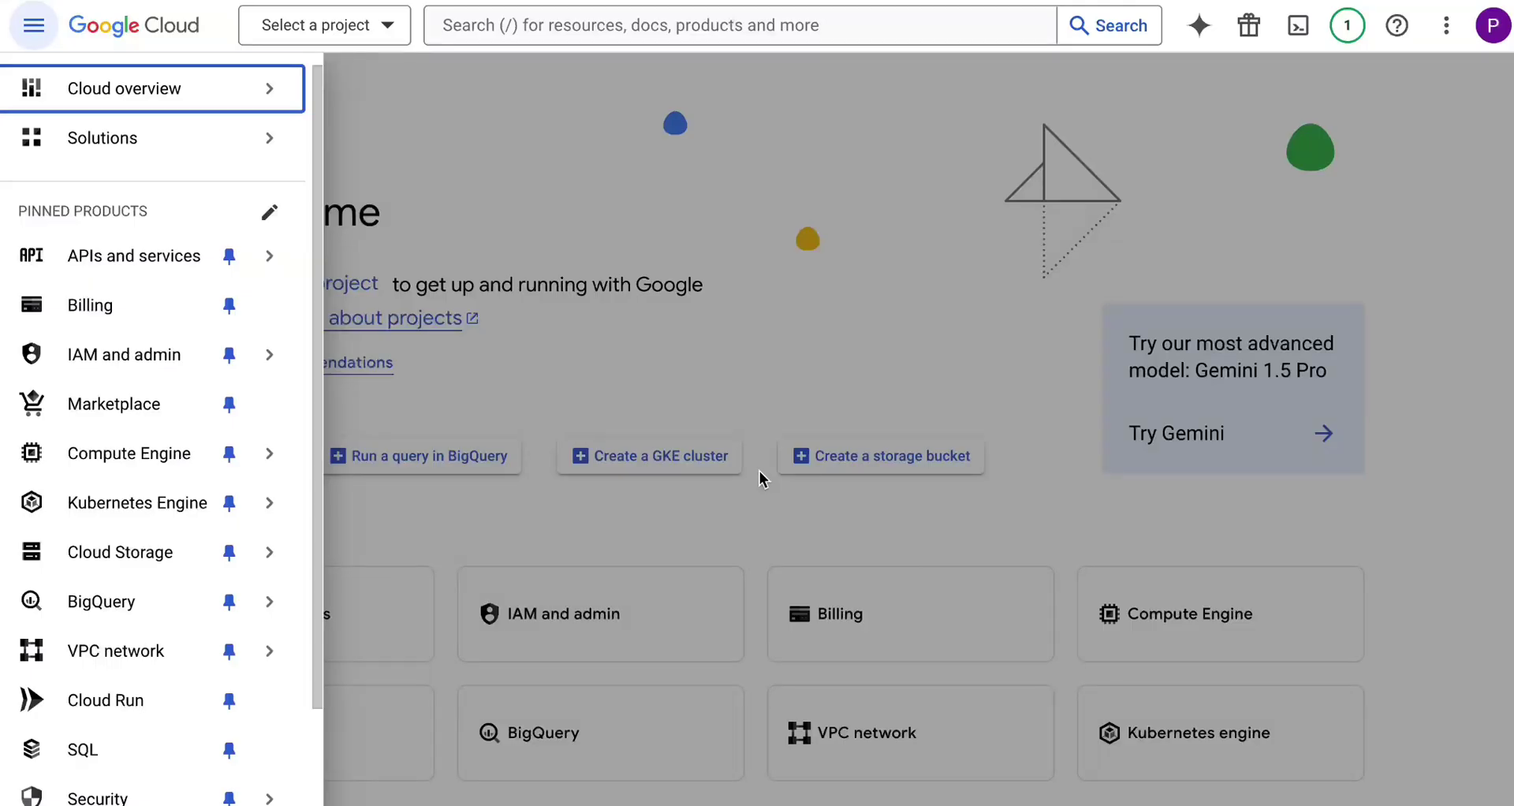
Create a Google Cloud project named 'New Project' from IAM and admin.
click(268, 355)
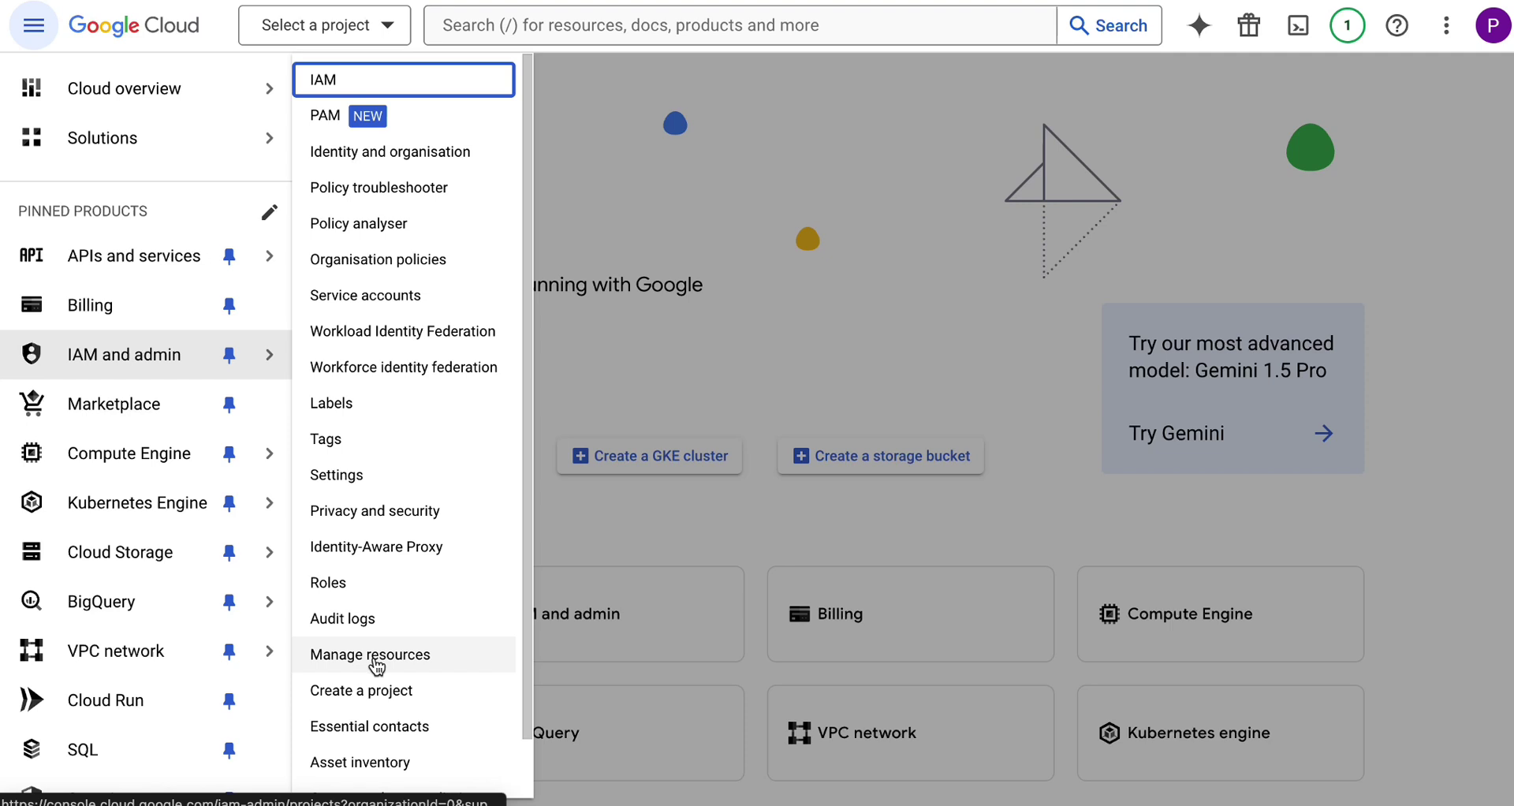
click(373, 692)
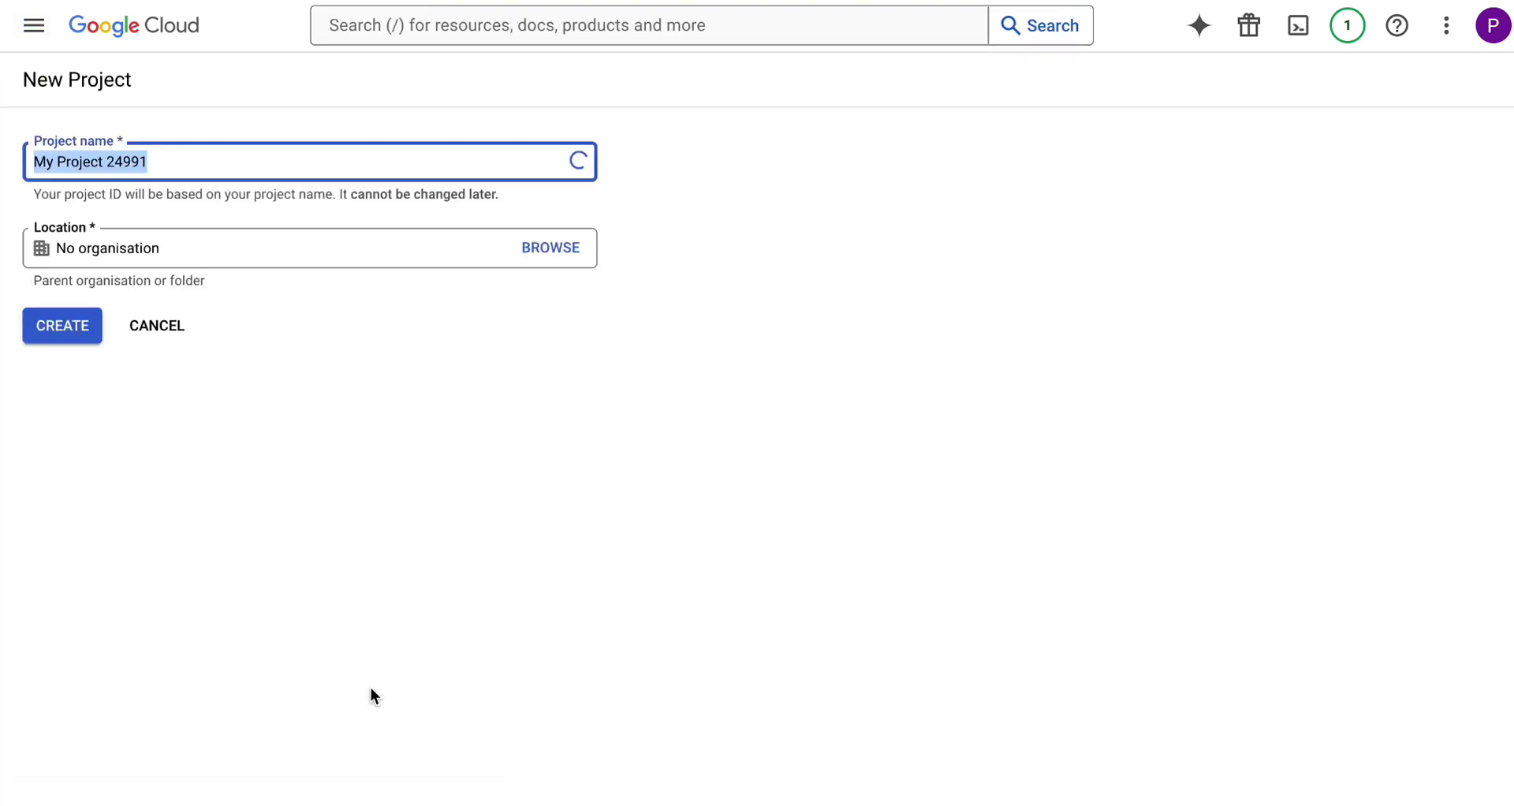
text(New)
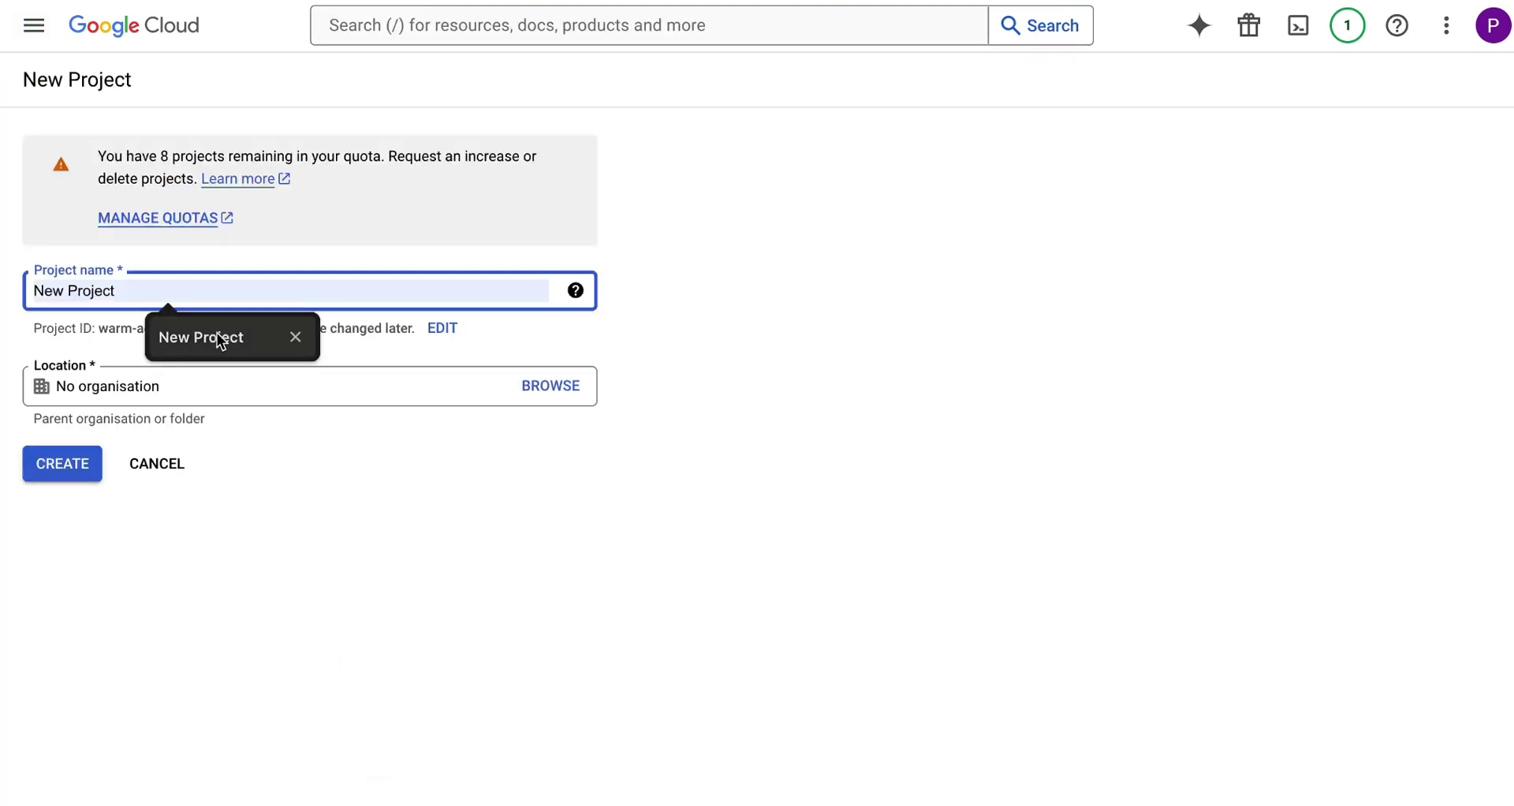
click(218, 338)
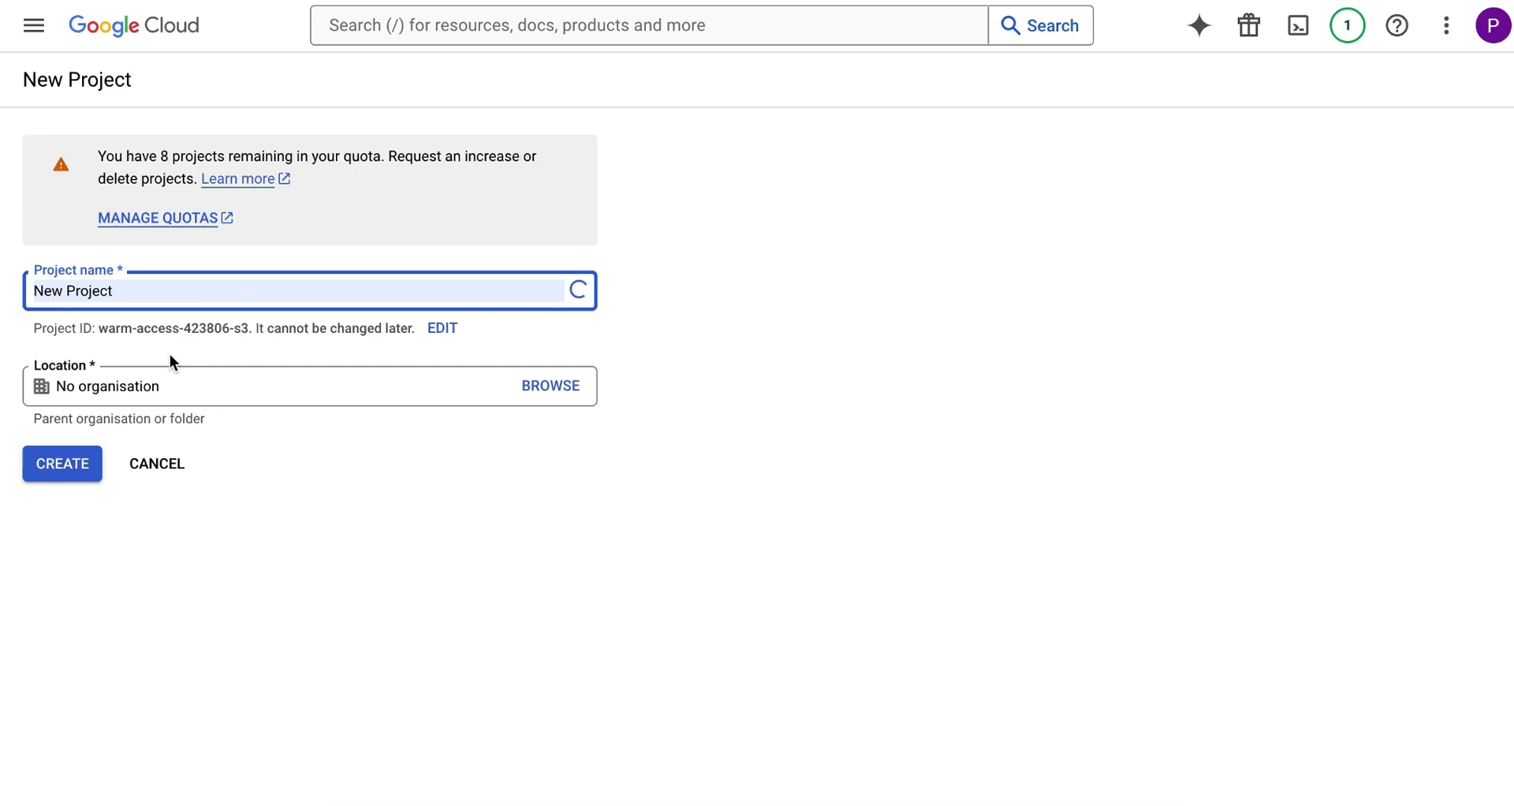
click(68, 463)
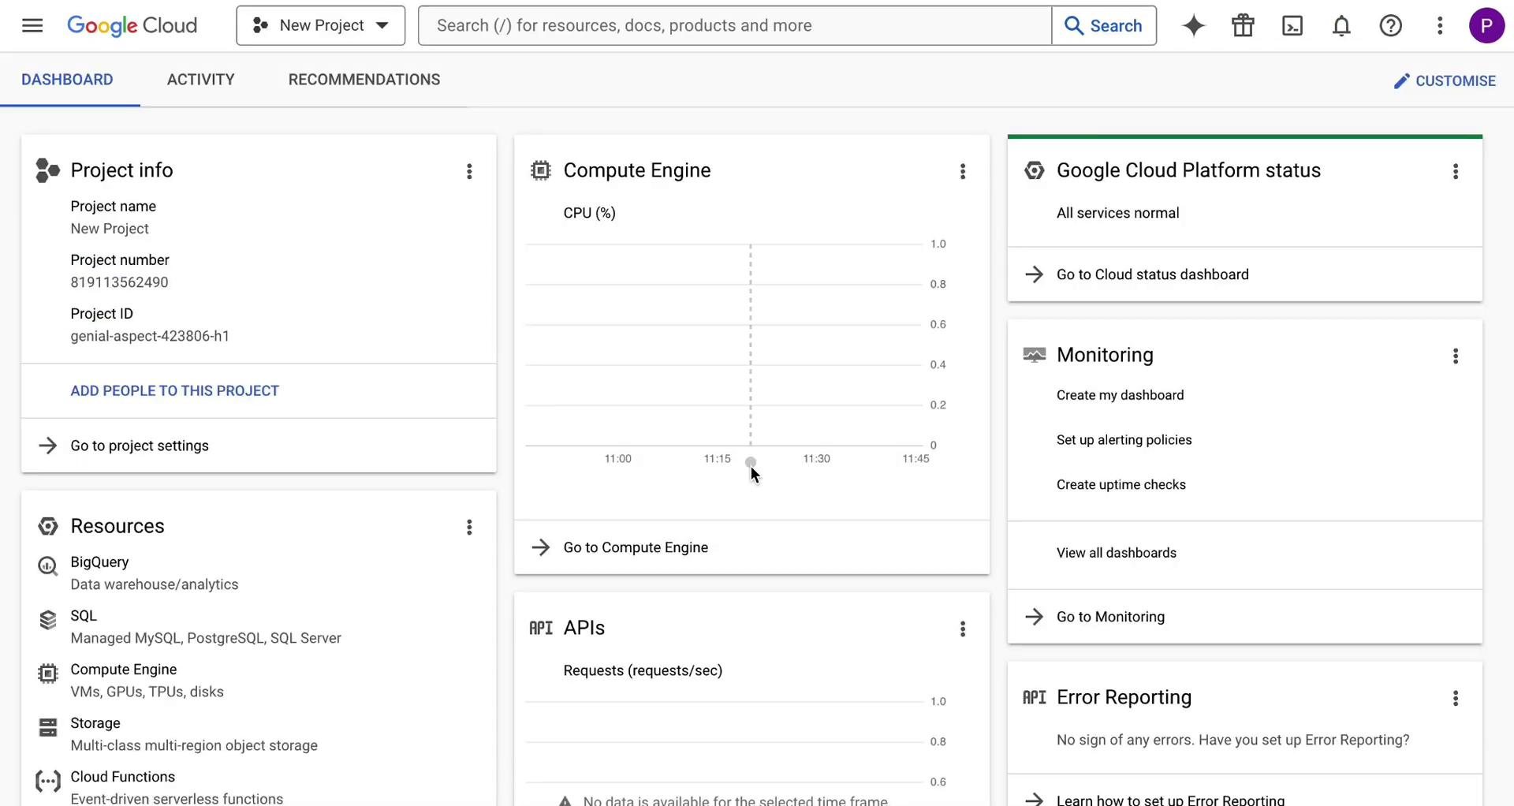
Search the API Library for 'Google Play Android Developer' from the APIs overview.
scroll(751, 466, down, 2)
scroll(751, 466, down, 3)
scroll(751, 466, down, 2)
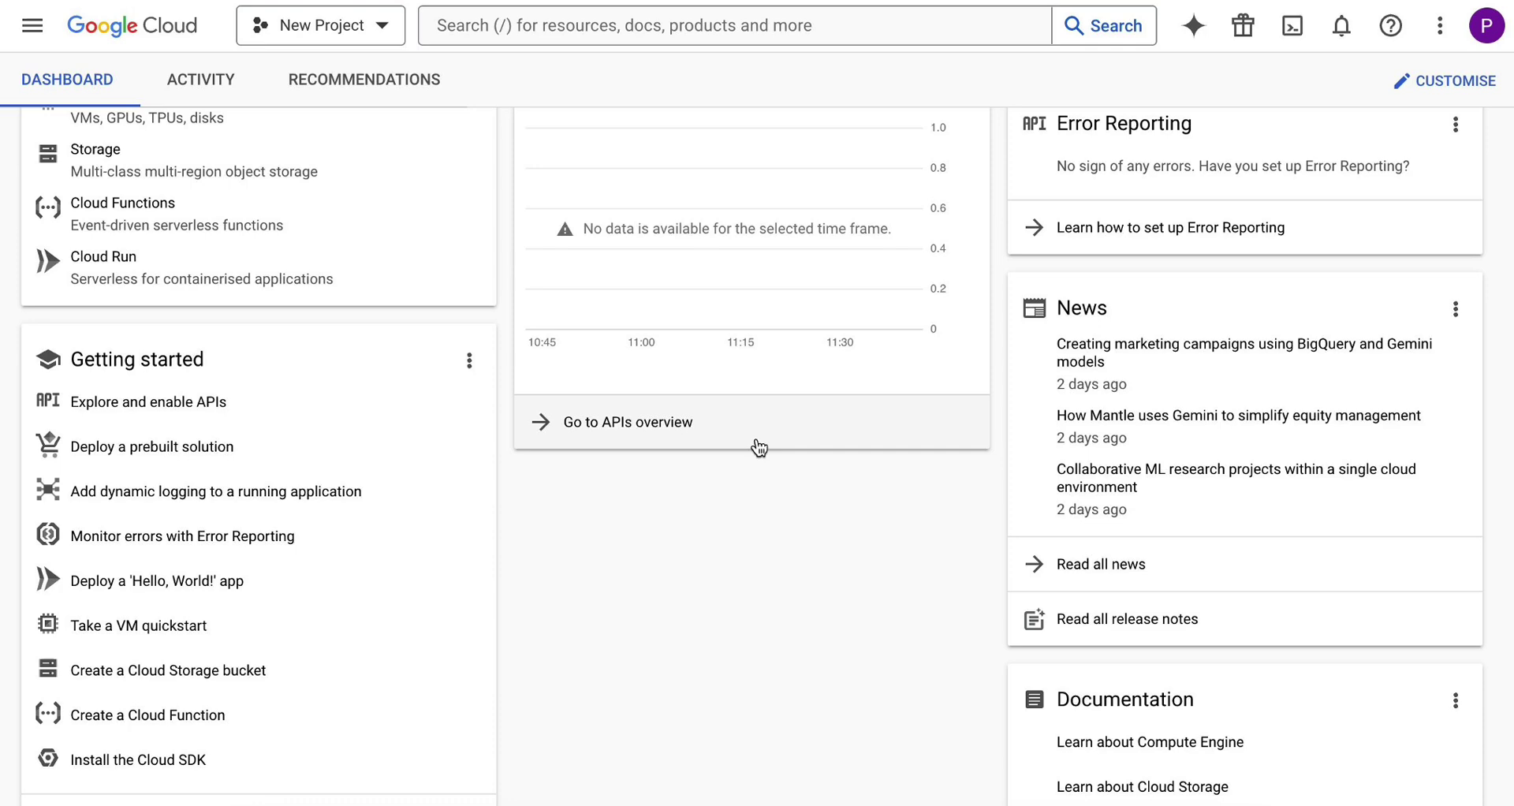
click(757, 444)
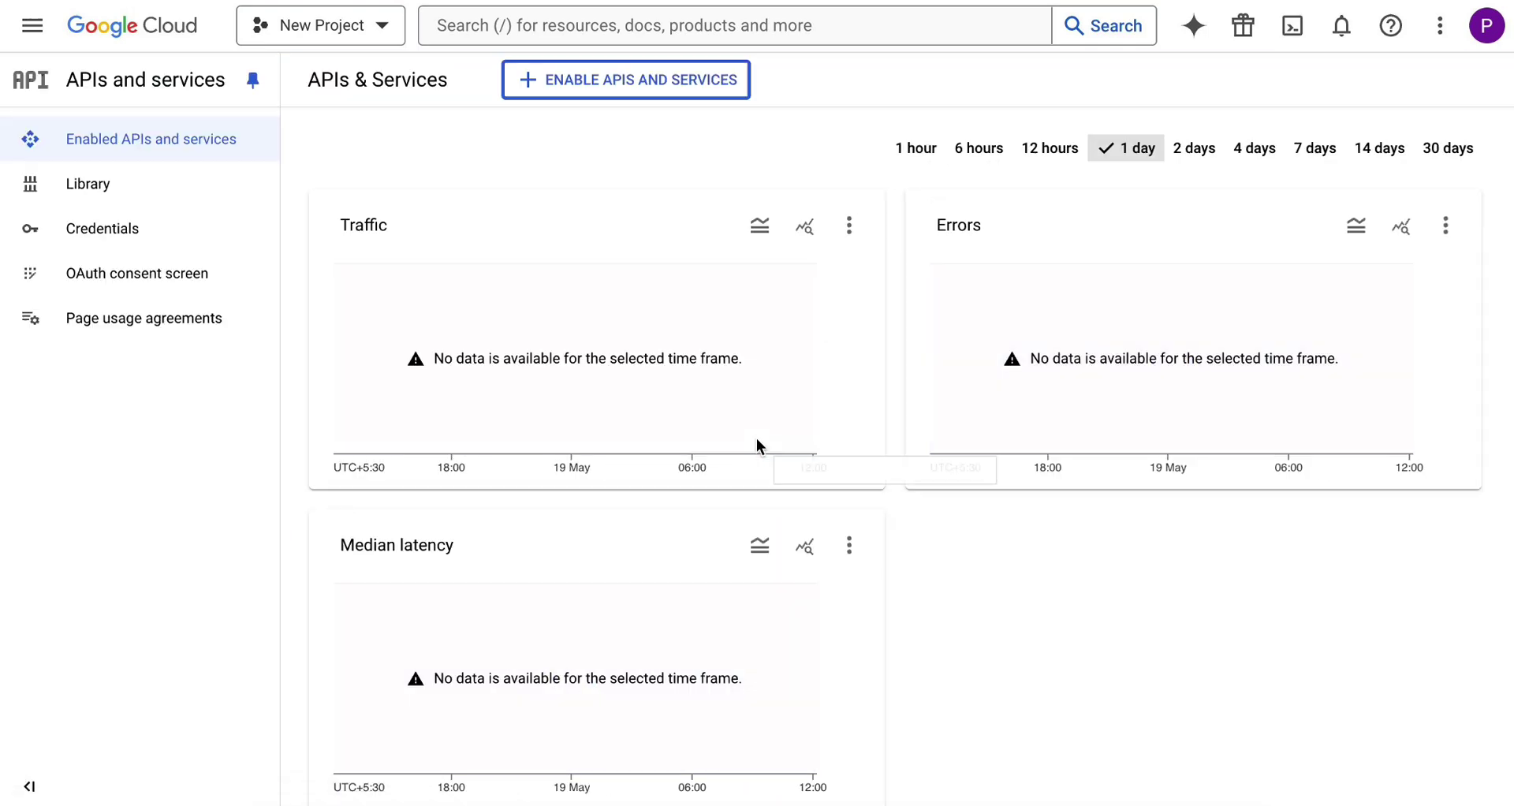
click(683, 78)
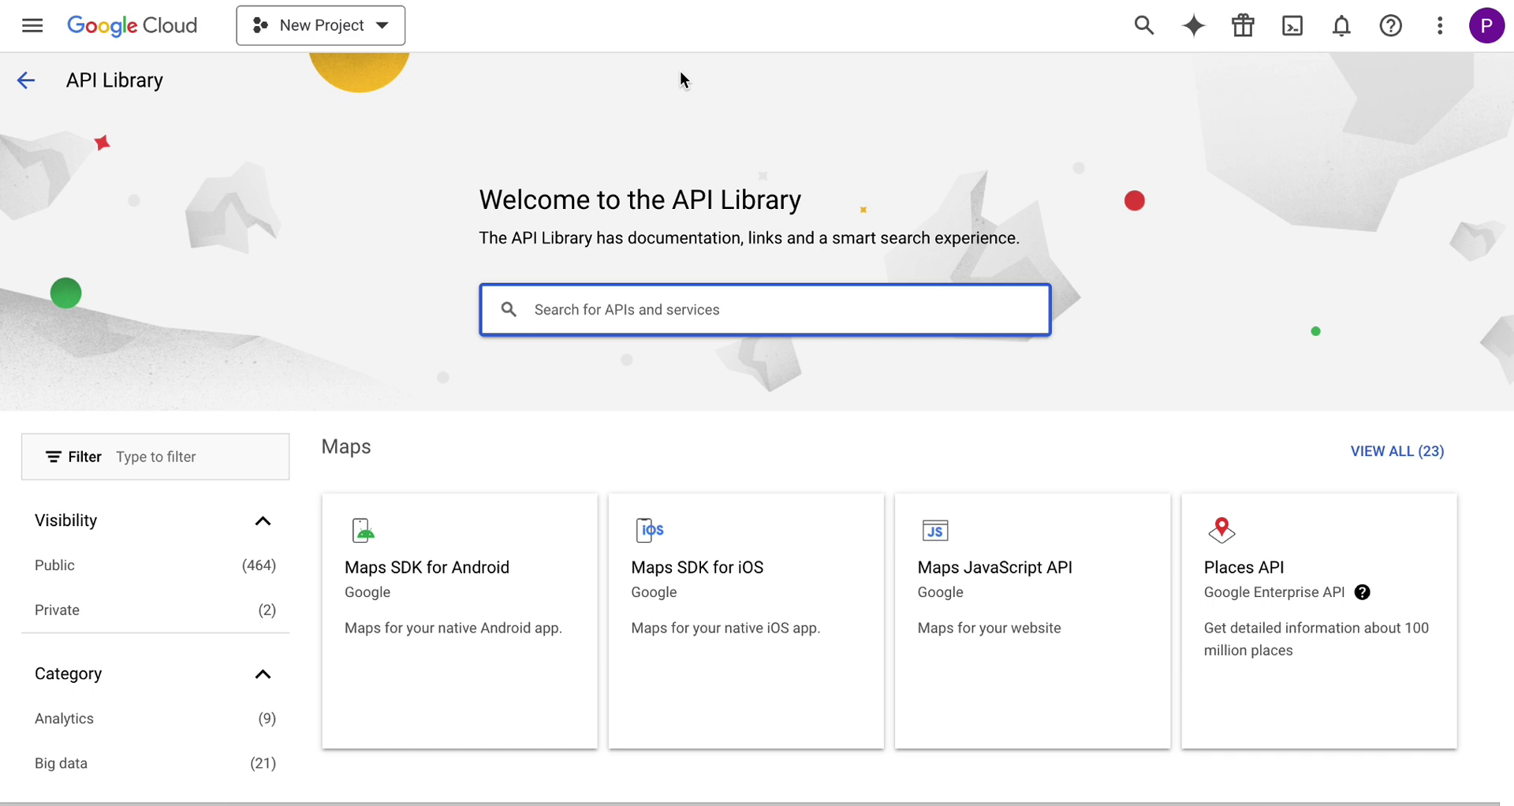
text(Google)
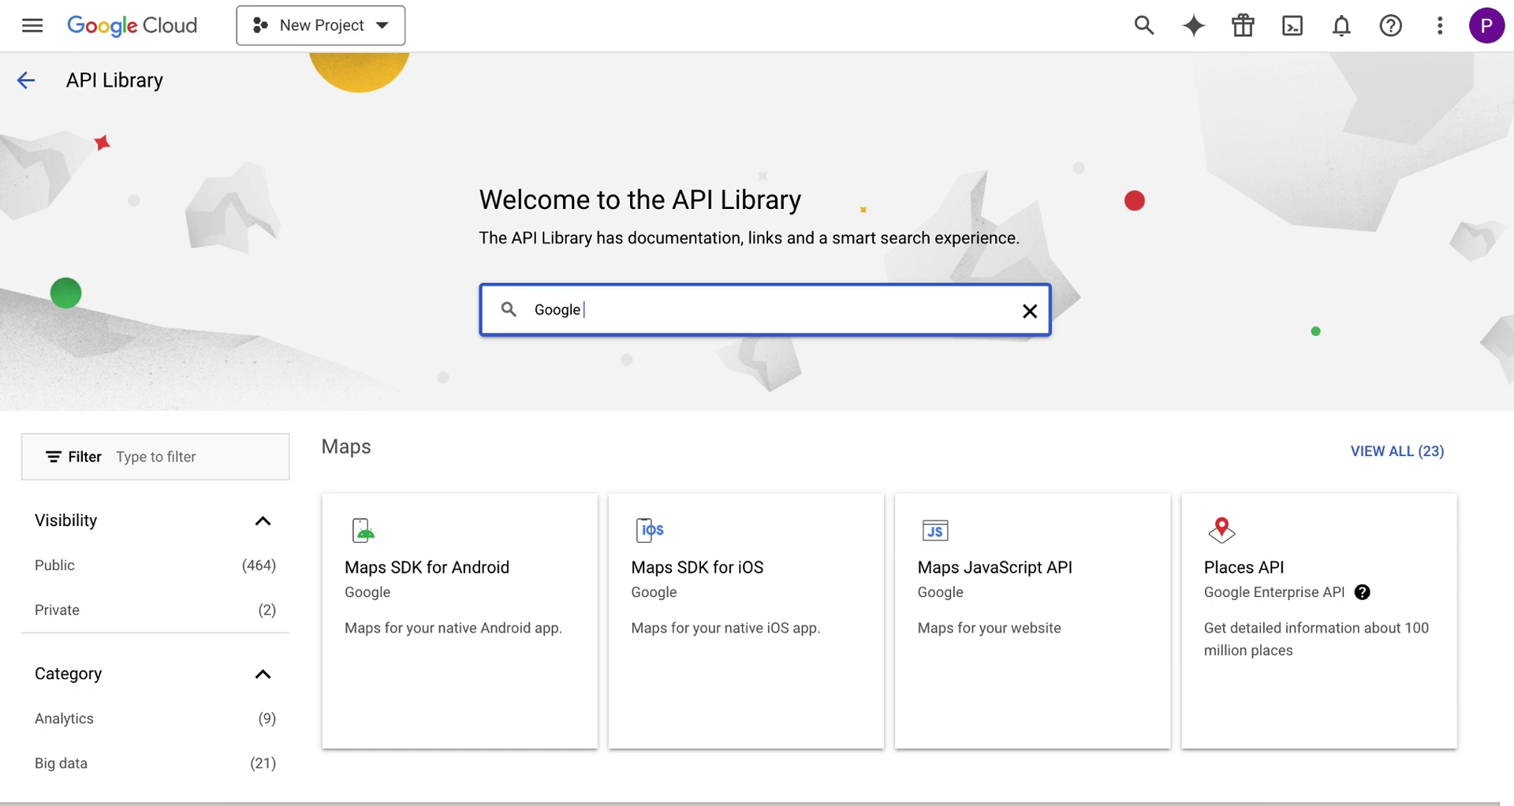
text( Play )
text(Android)
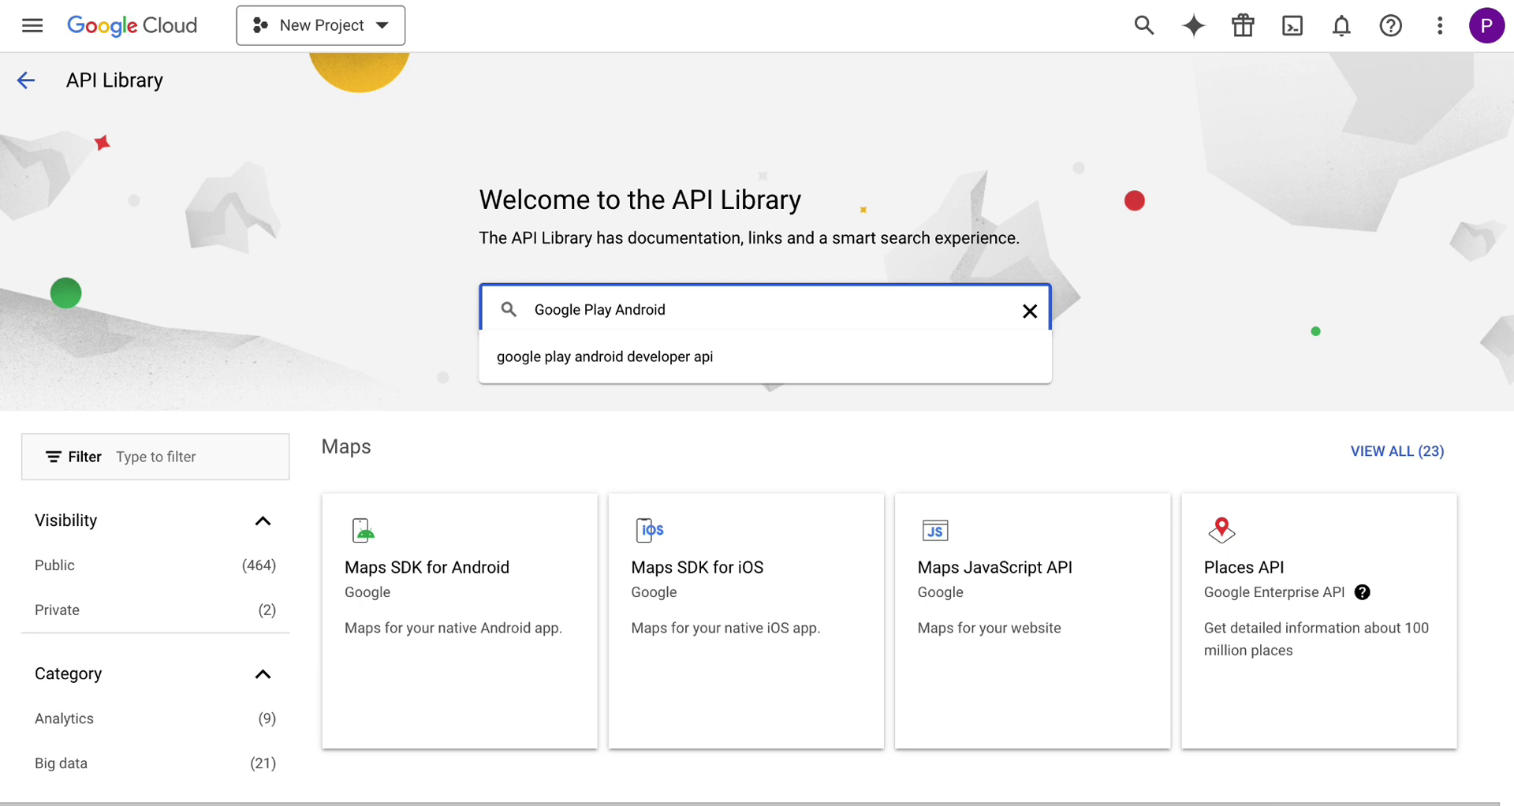
text( Developer)
key(Return)
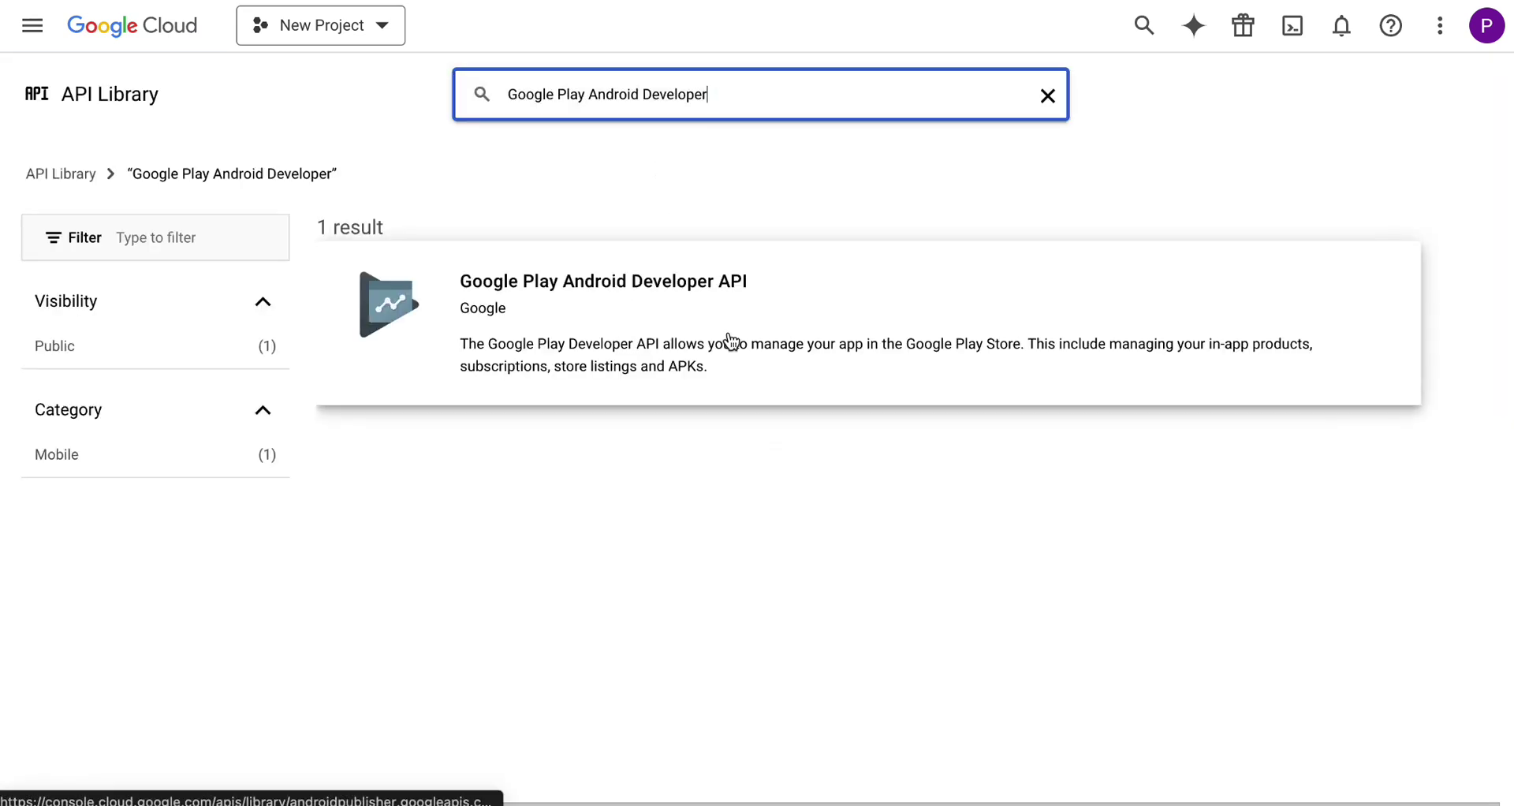
Search the API Library for 'Google Cloud APIs', then for 'Google Cloud Storage'.
click(1046, 95)
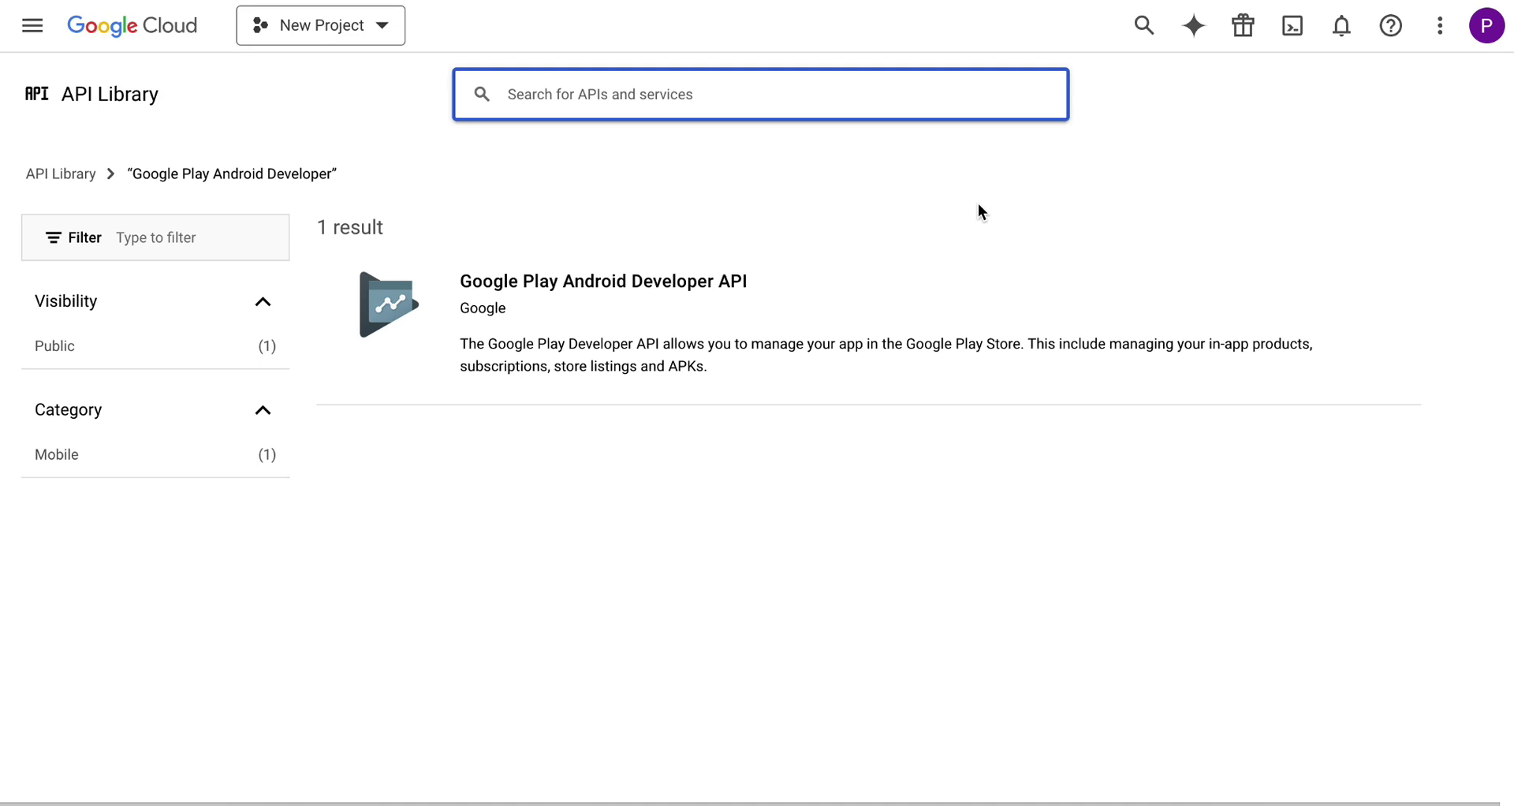
text(Google C)
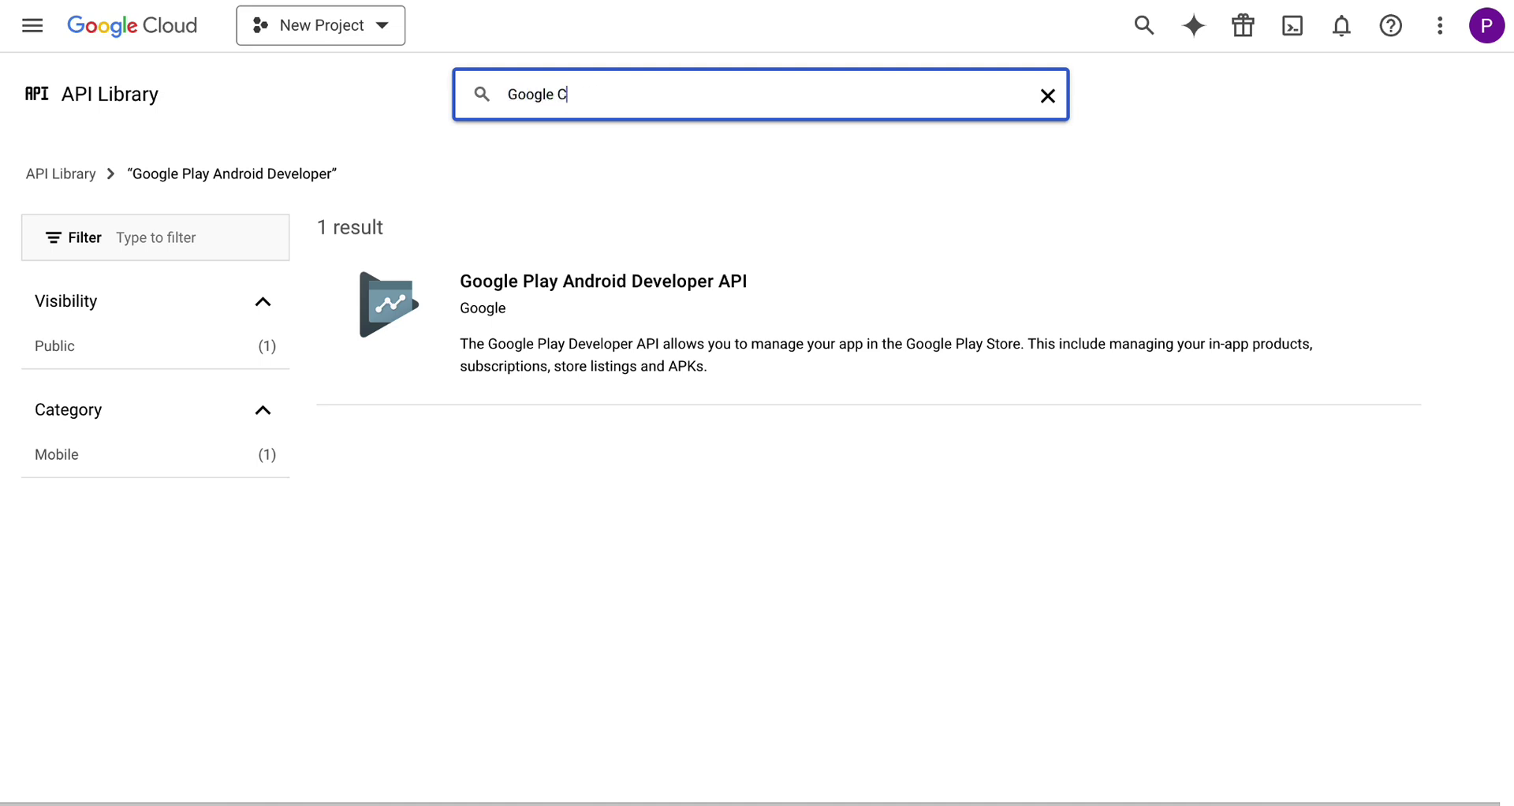
text(loud)
text( APIs)
key(Return)
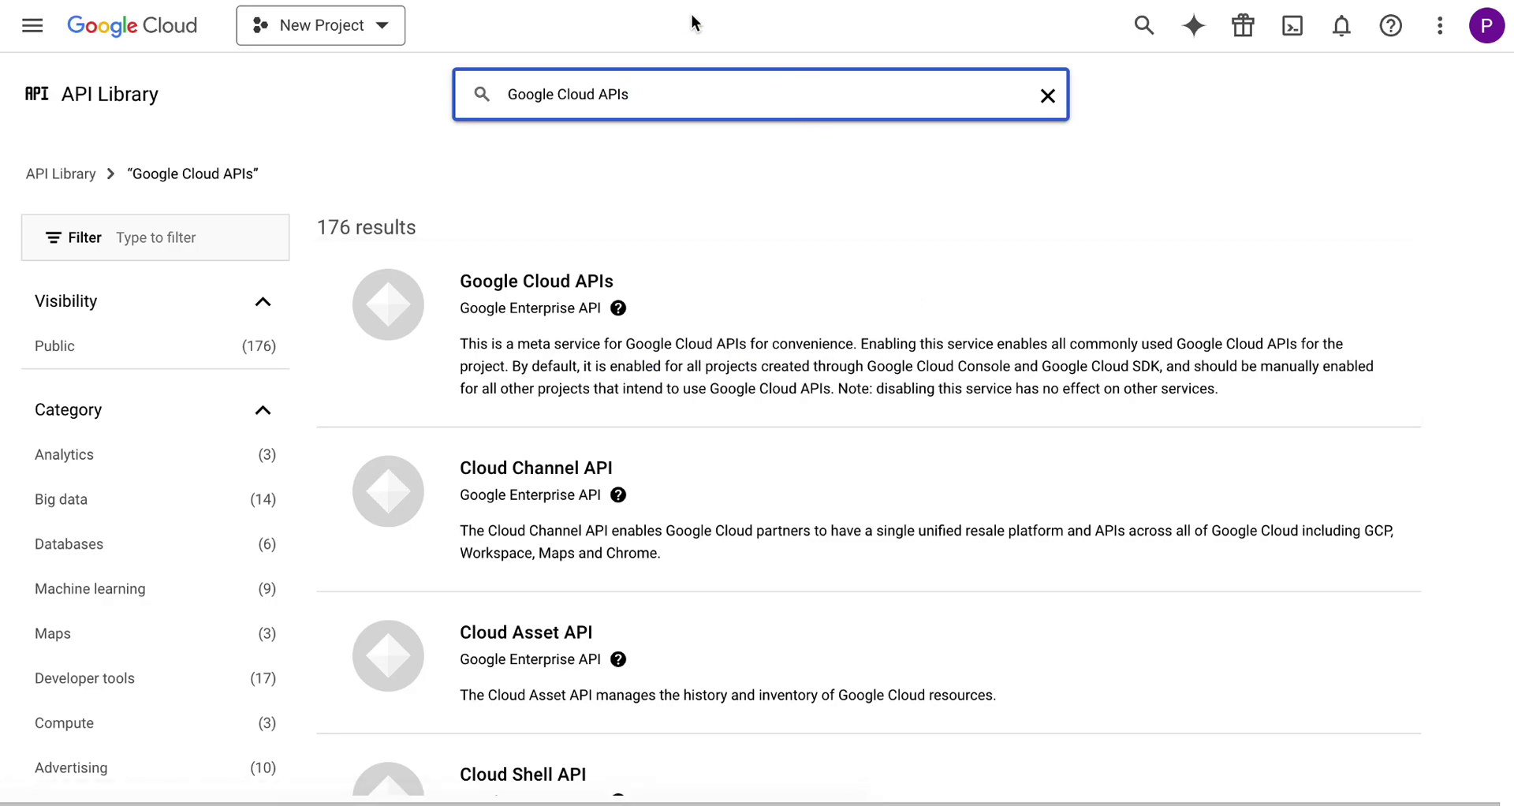
key(BackSpace)
key(BackSpace)
key(BackSpace)
key(BackSpace)
text(Stor)
text(age)
key(Return)
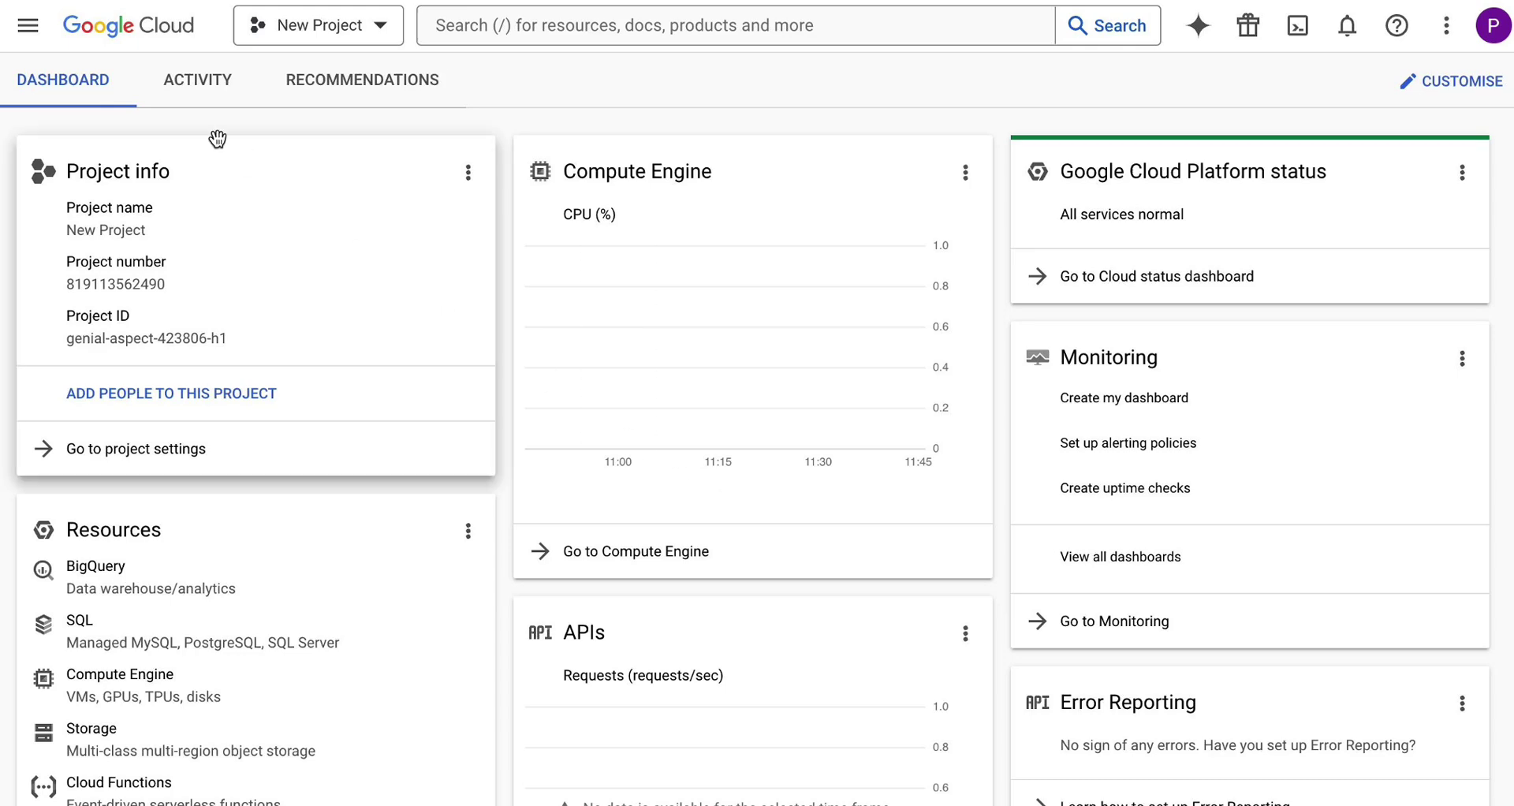
Go to IAM and admin > Service accounts and start a new service account.
click(29, 29)
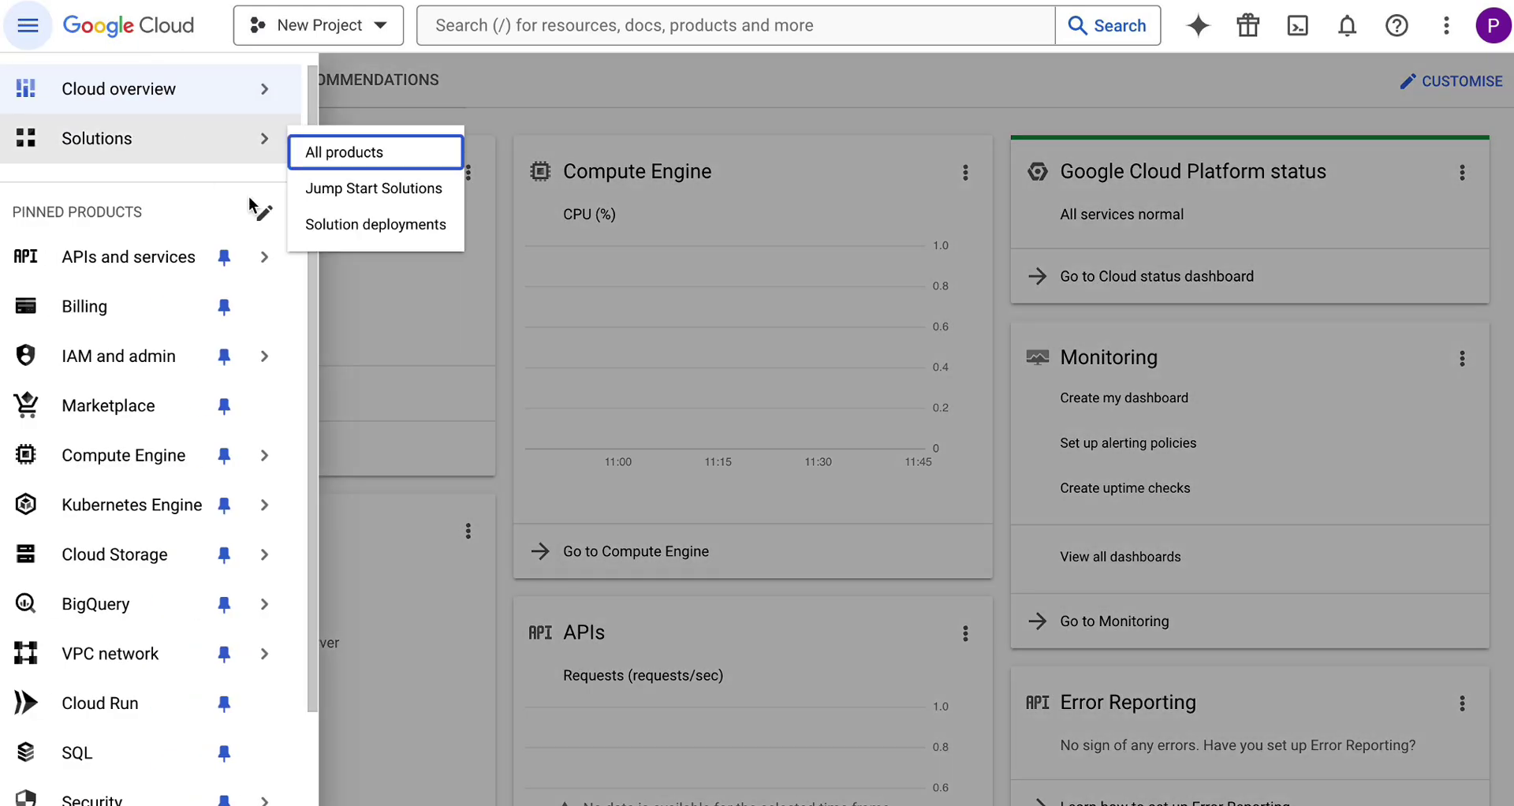
mouse_move(119, 356)
click(353, 298)
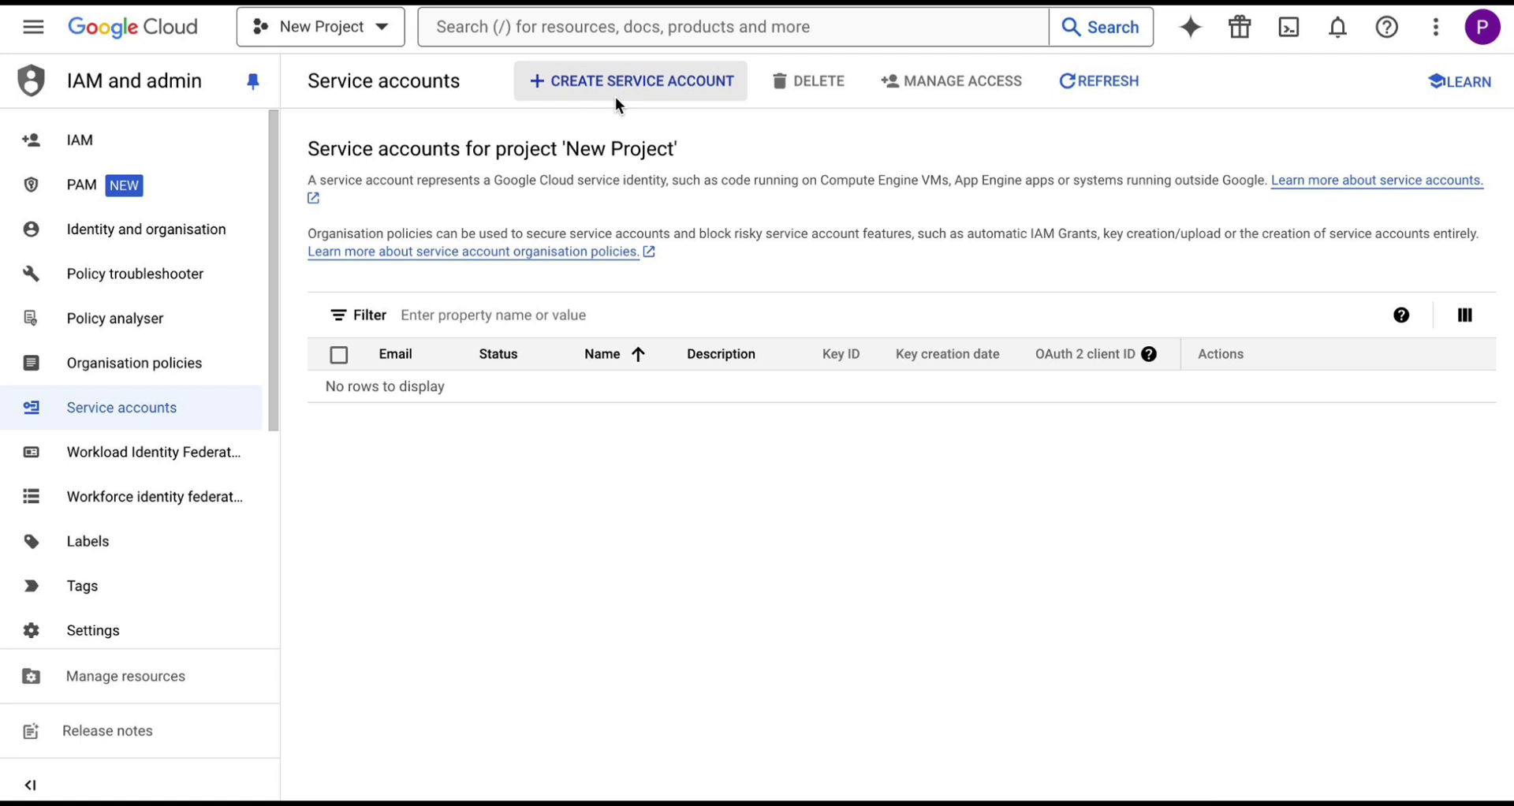
click(618, 82)
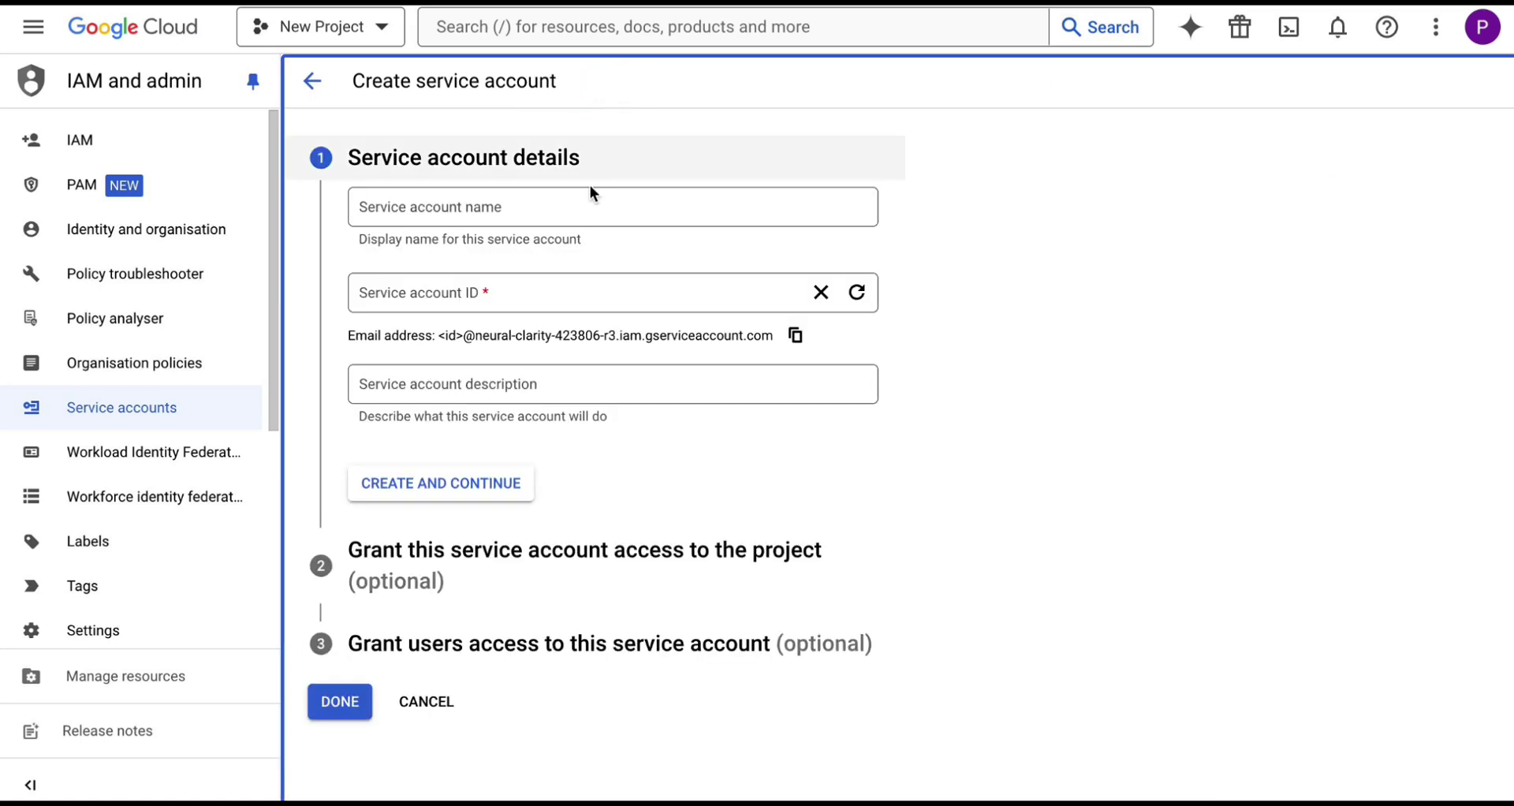
Name the service account 'AppFollow Reviews' with description 'Service account for replying to reviews in AppFollow'.
click(588, 213)
text(AppFol)
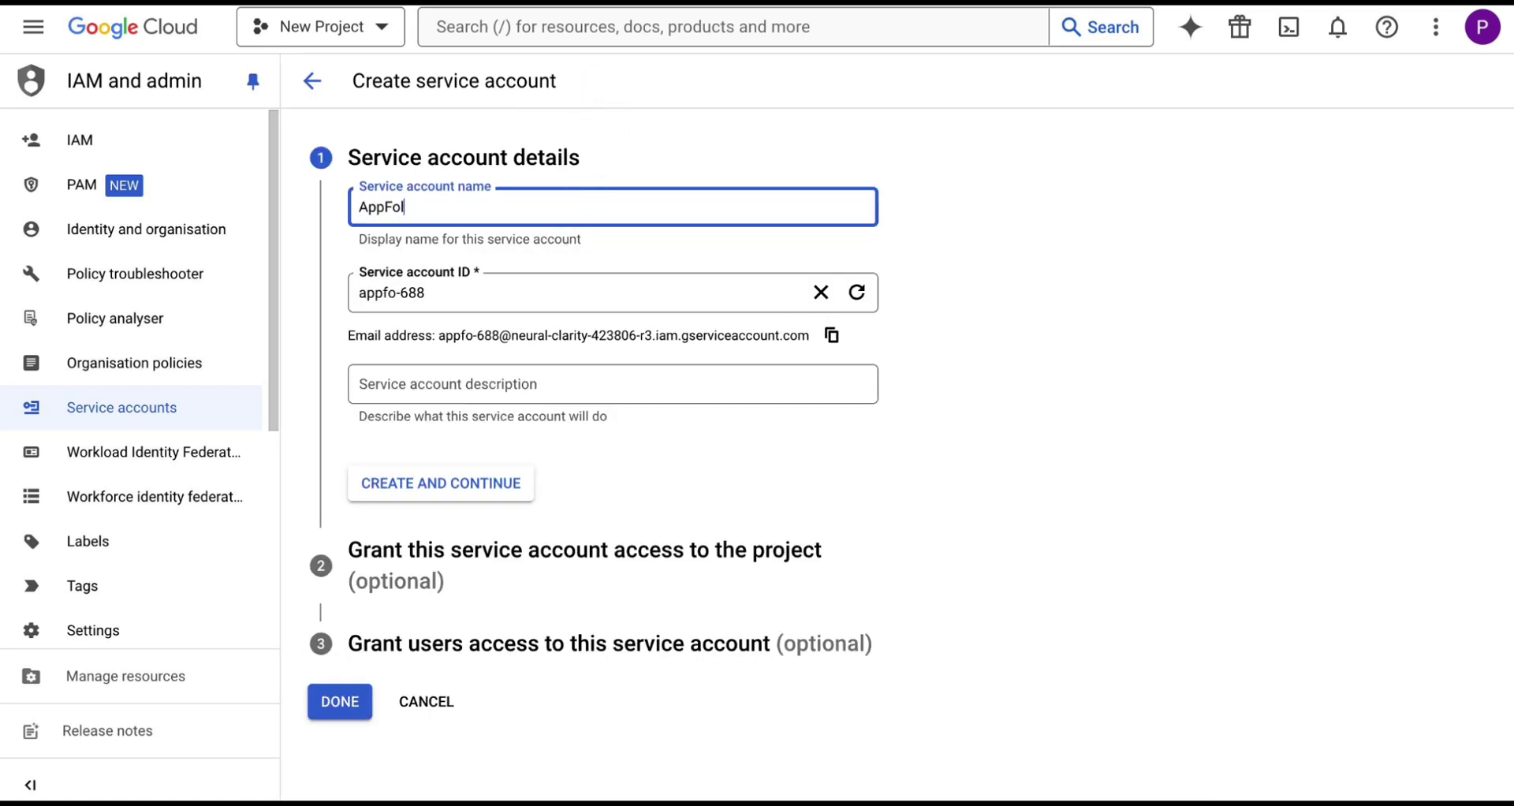
text(low Reviews)
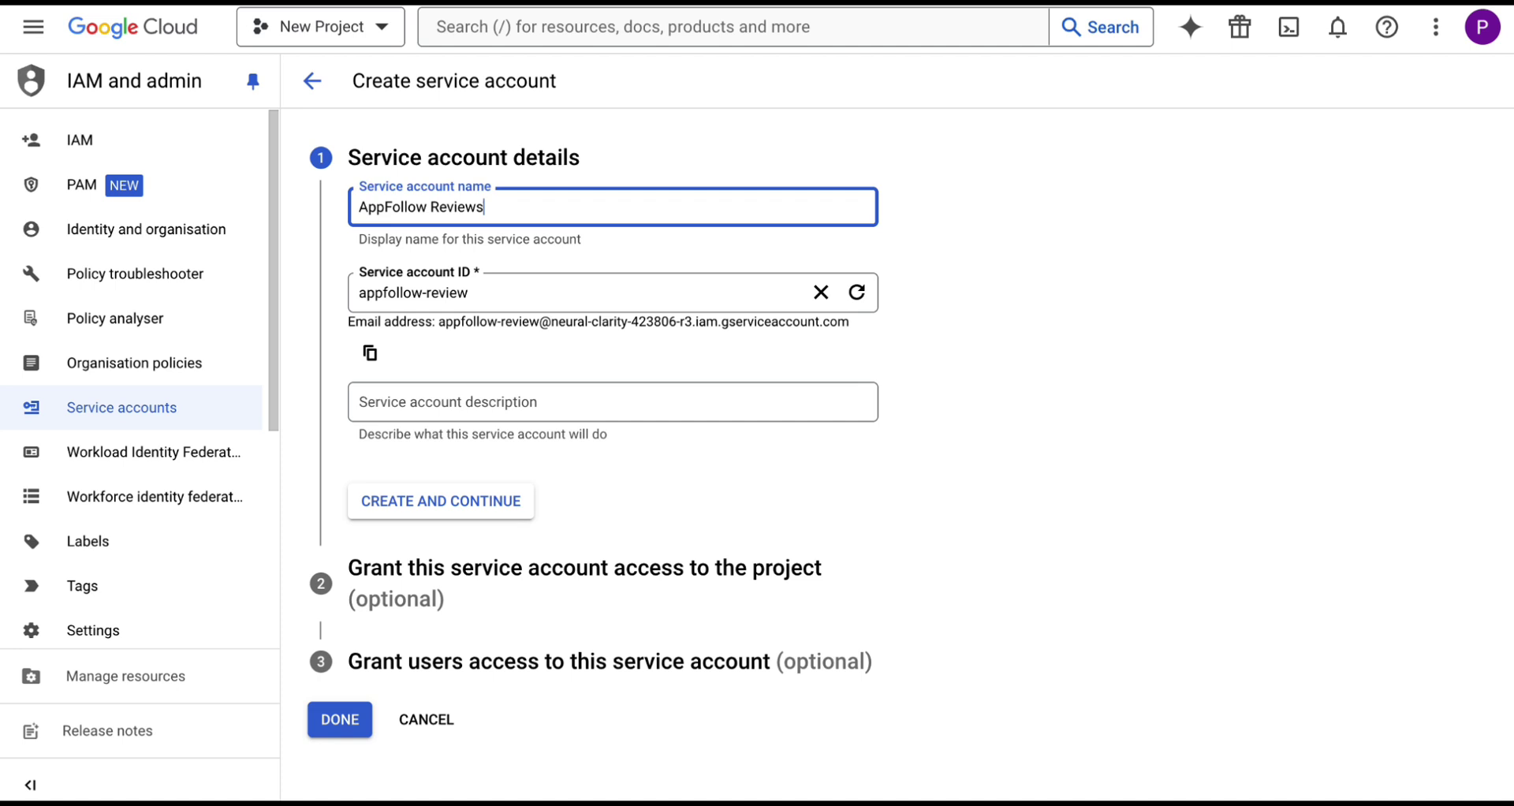
click(555, 402)
text(Service account for replying to reviews in AppFollow)
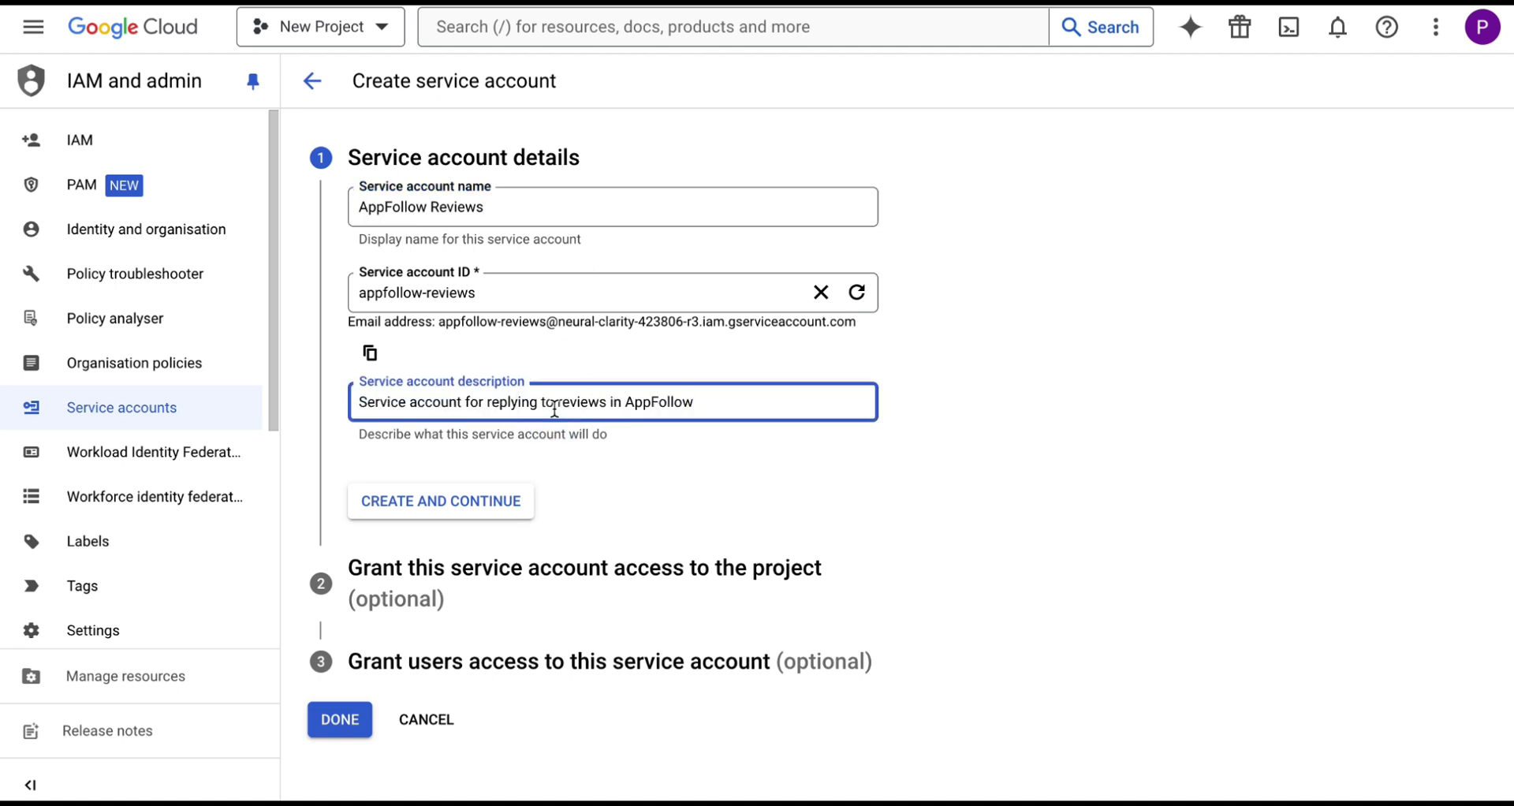
click(489, 504)
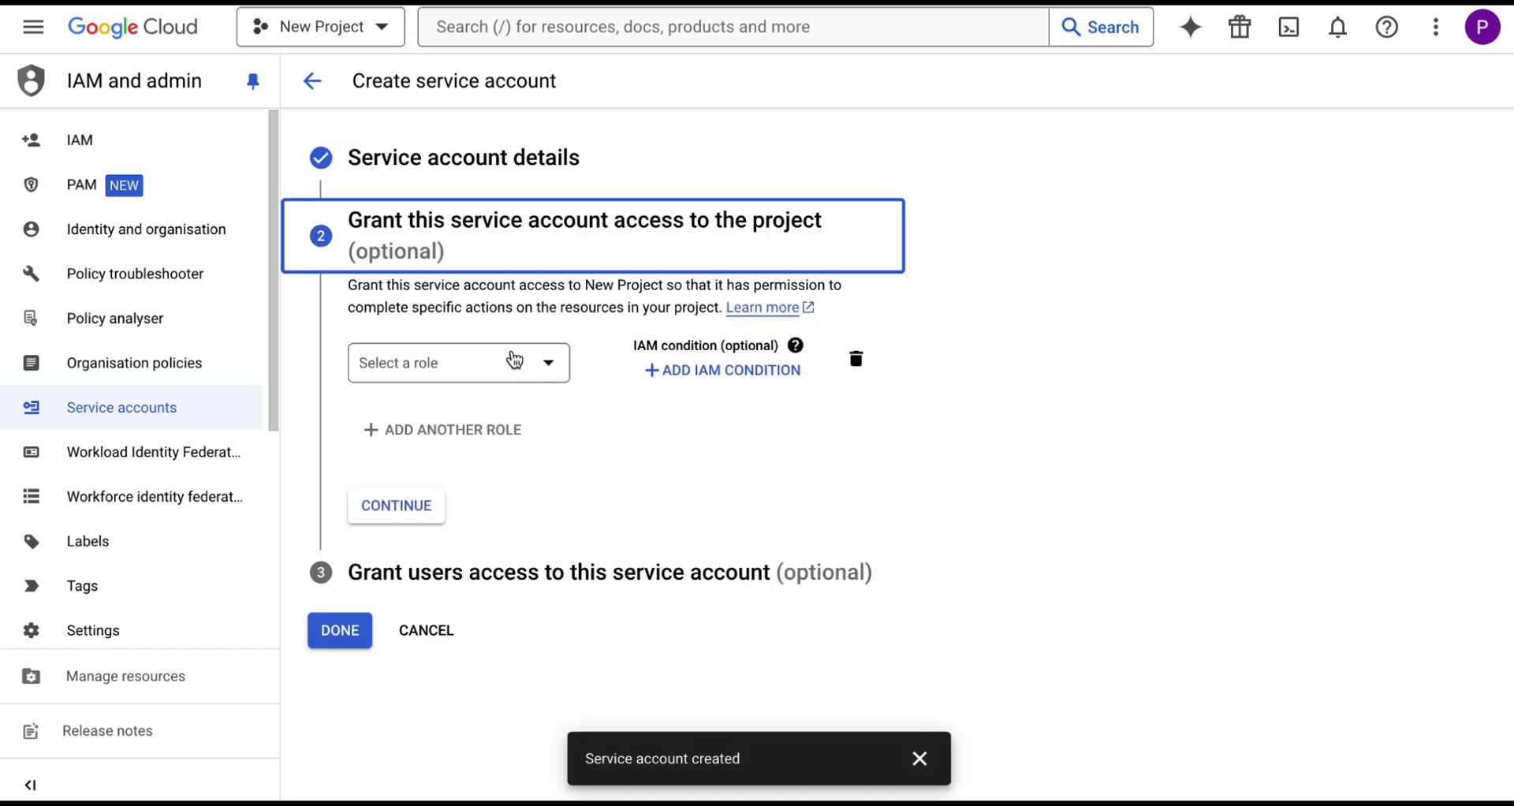
Grant the service account the Basic > Browser role and finish creation.
click(514, 359)
click(483, 512)
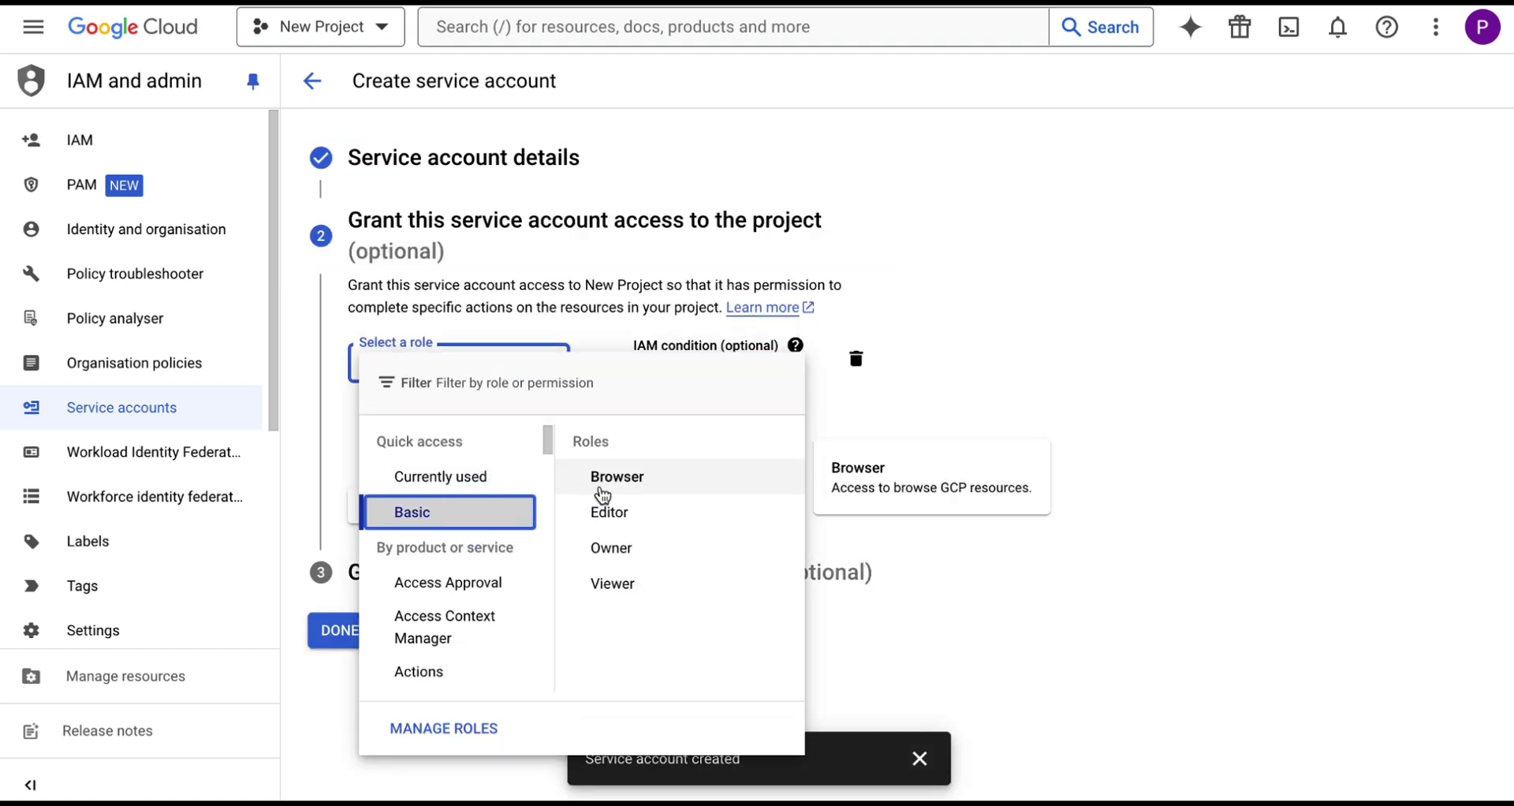
click(616, 477)
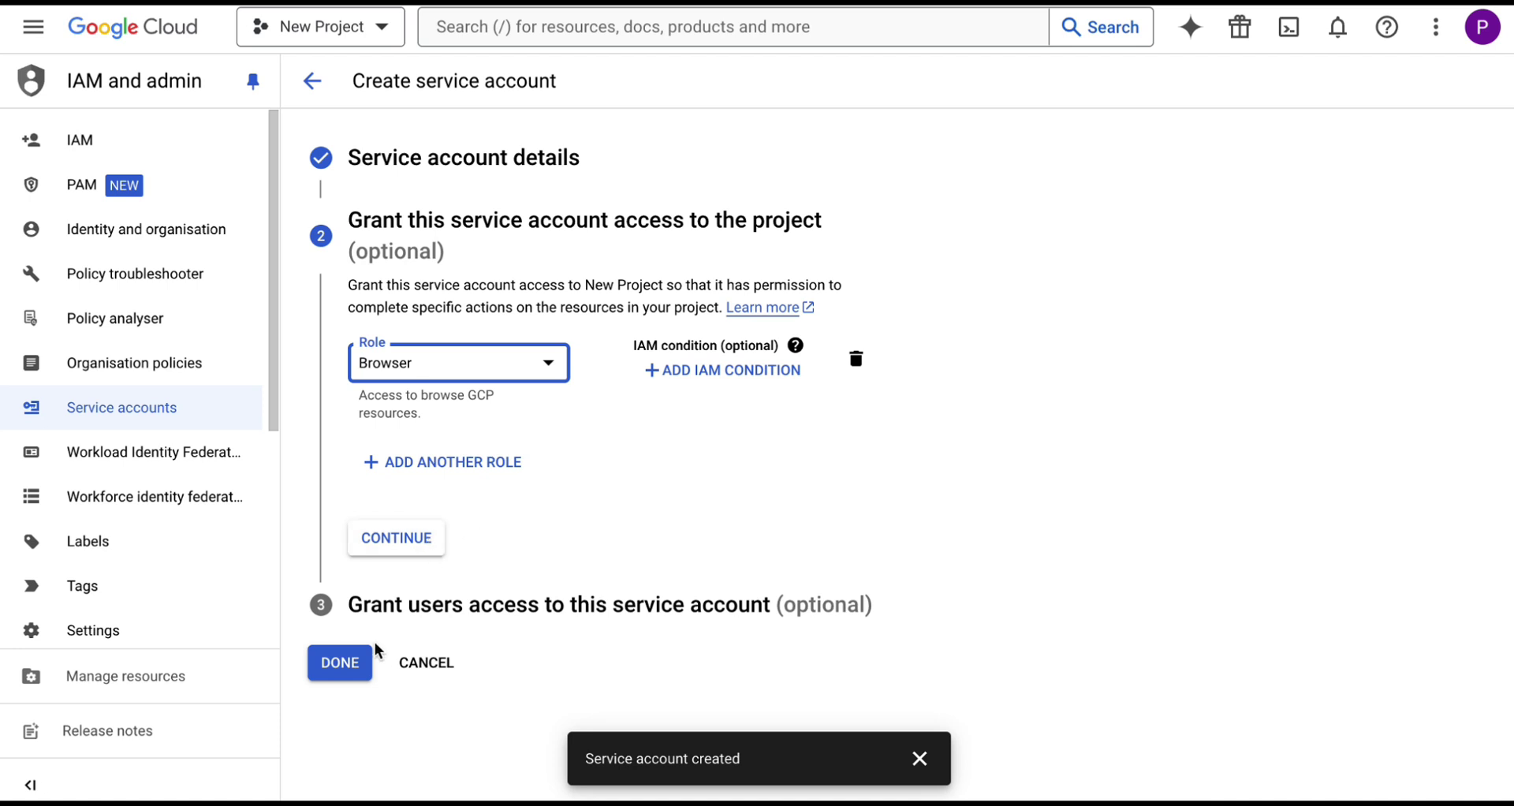
click(351, 666)
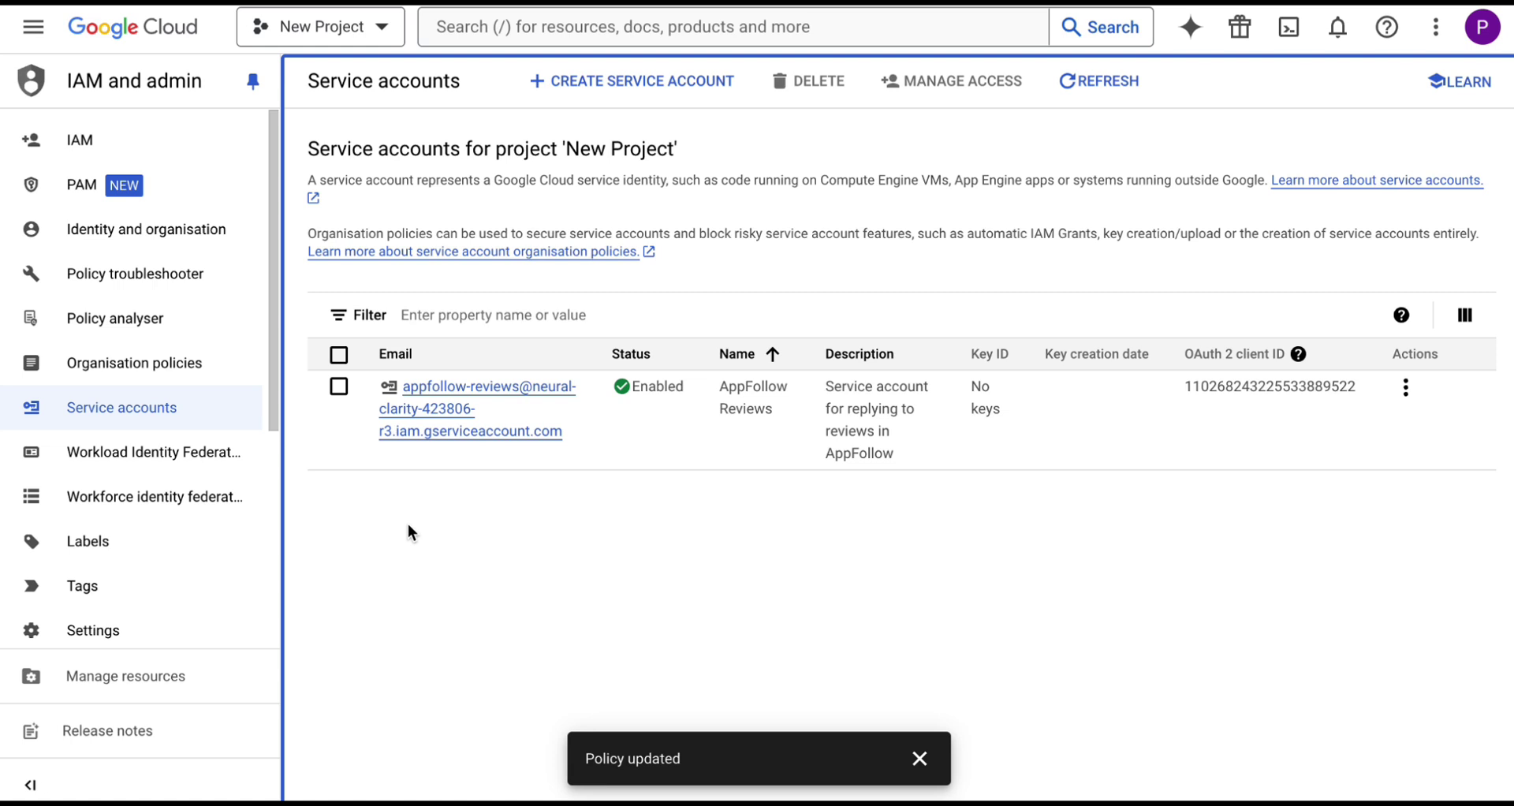
Create a new JSON private key for AppFollow Reviews via Manage keys > Add key.
click(1408, 401)
click(1353, 499)
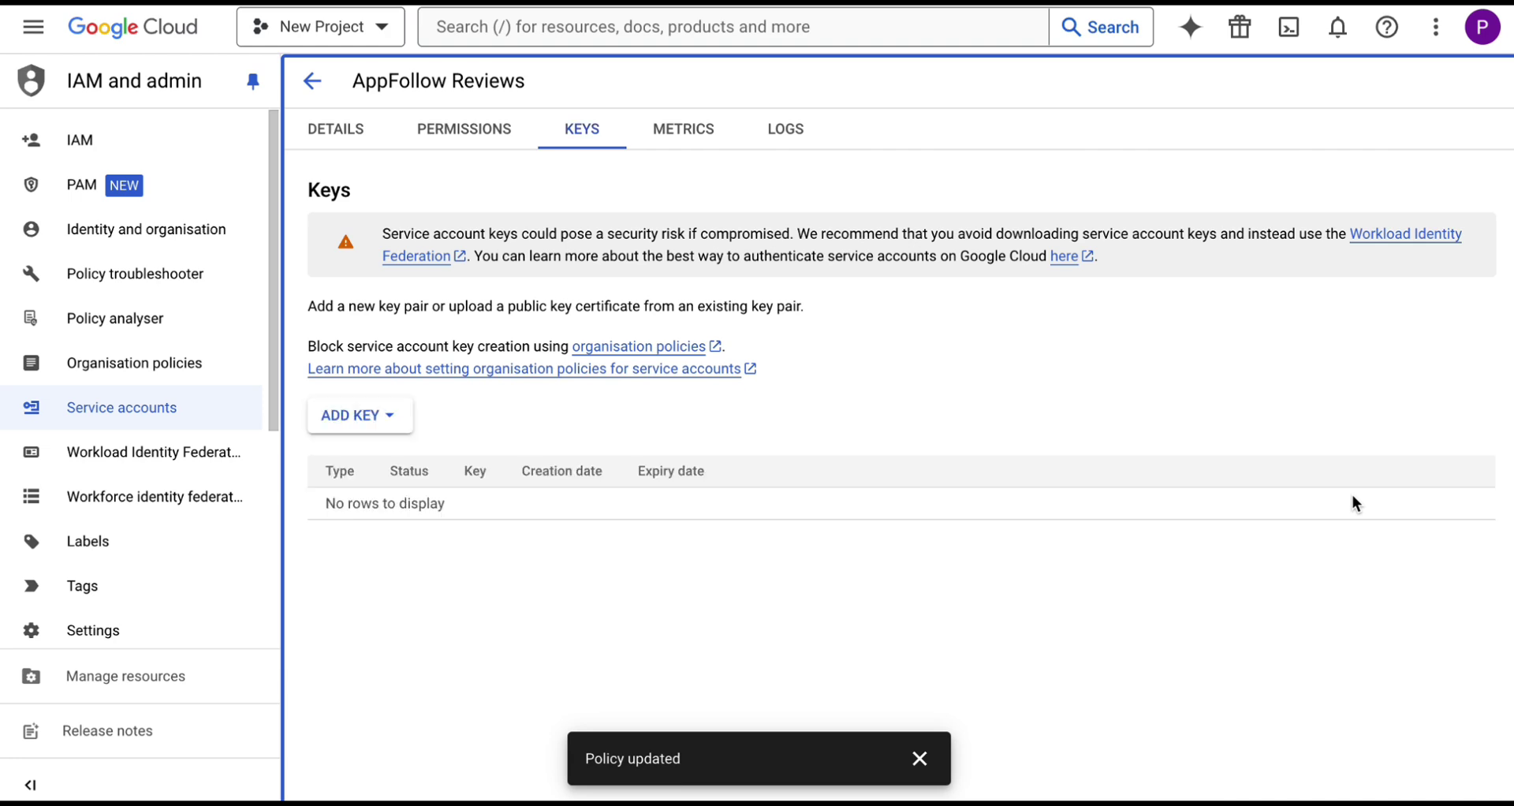
click(398, 416)
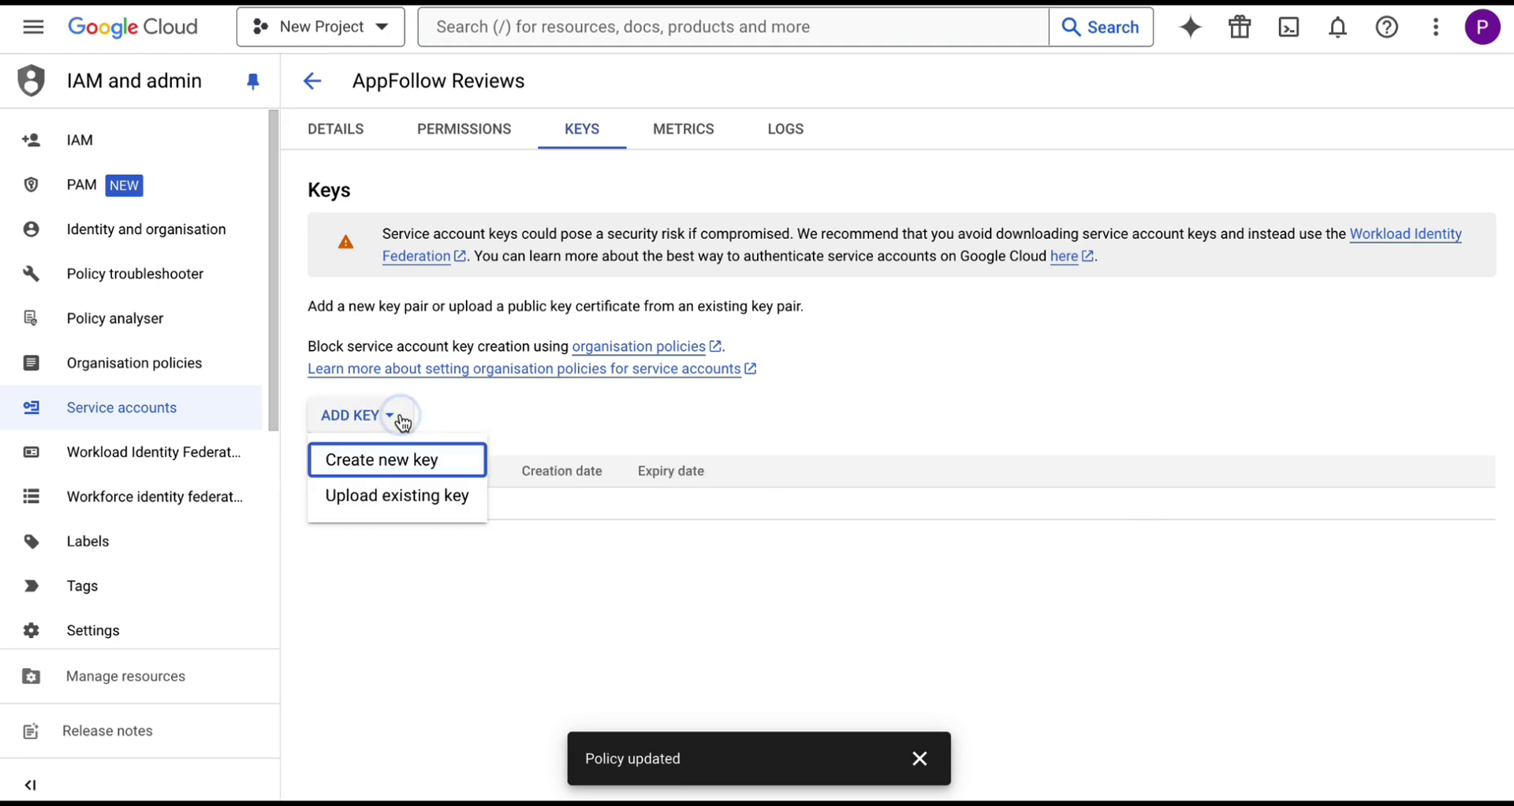
click(394, 462)
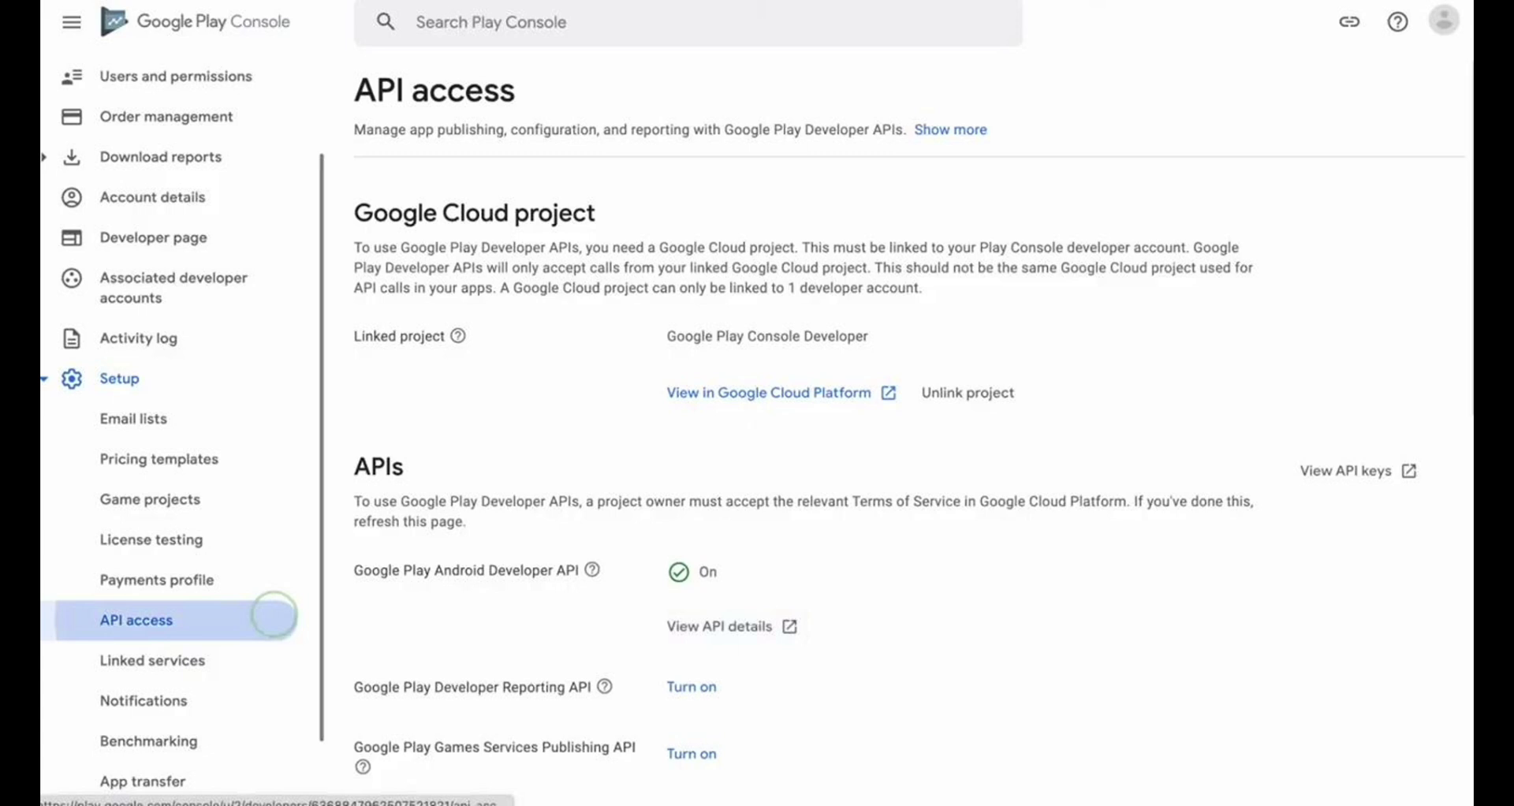
Open Manage Play Console permissions for the appfollow-reviews service account on API access.
scroll(907, 454, down, 3)
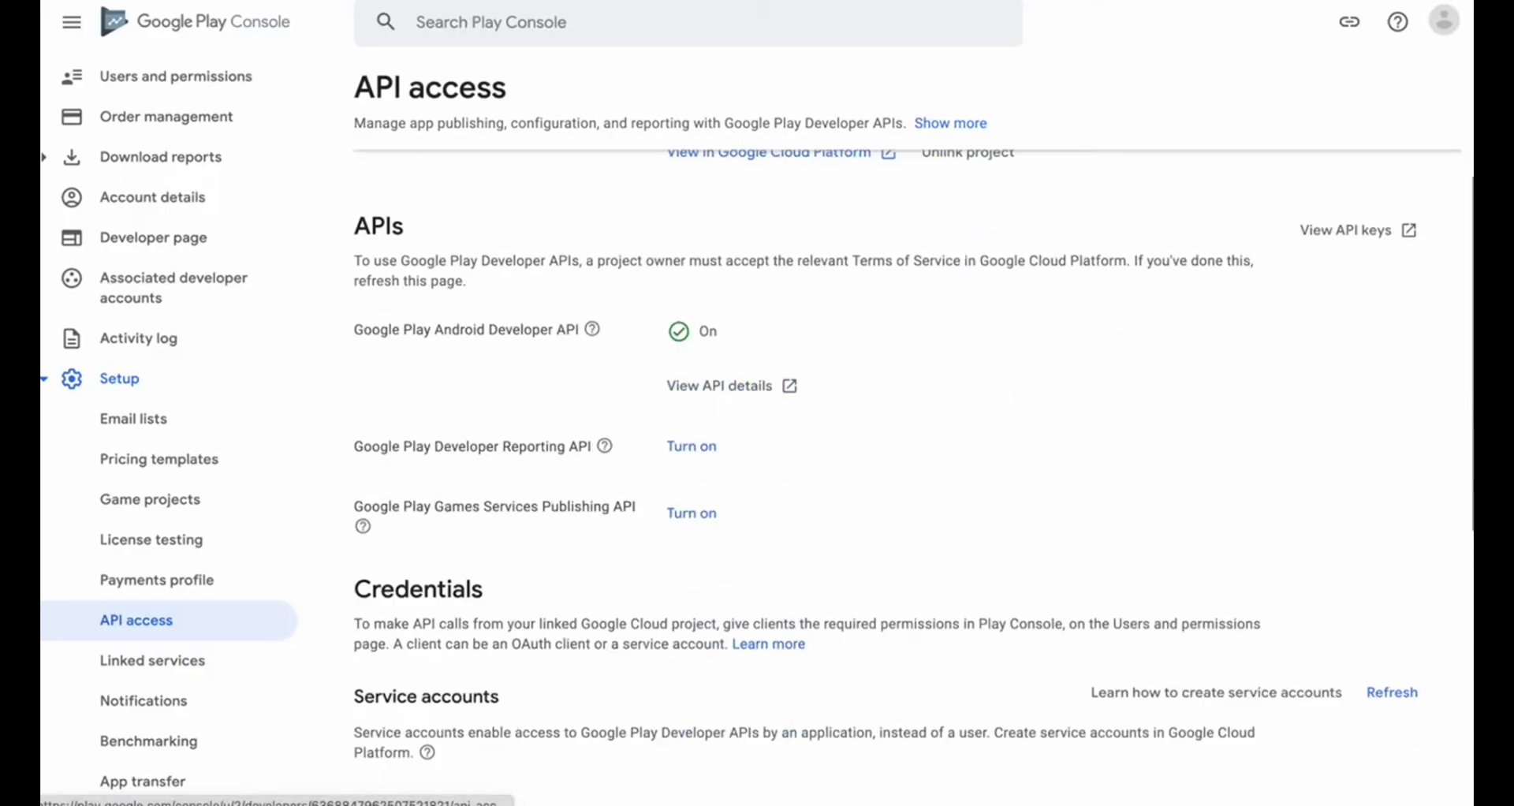
scroll(907, 453, down, 7)
scroll(907, 453, down, 1)
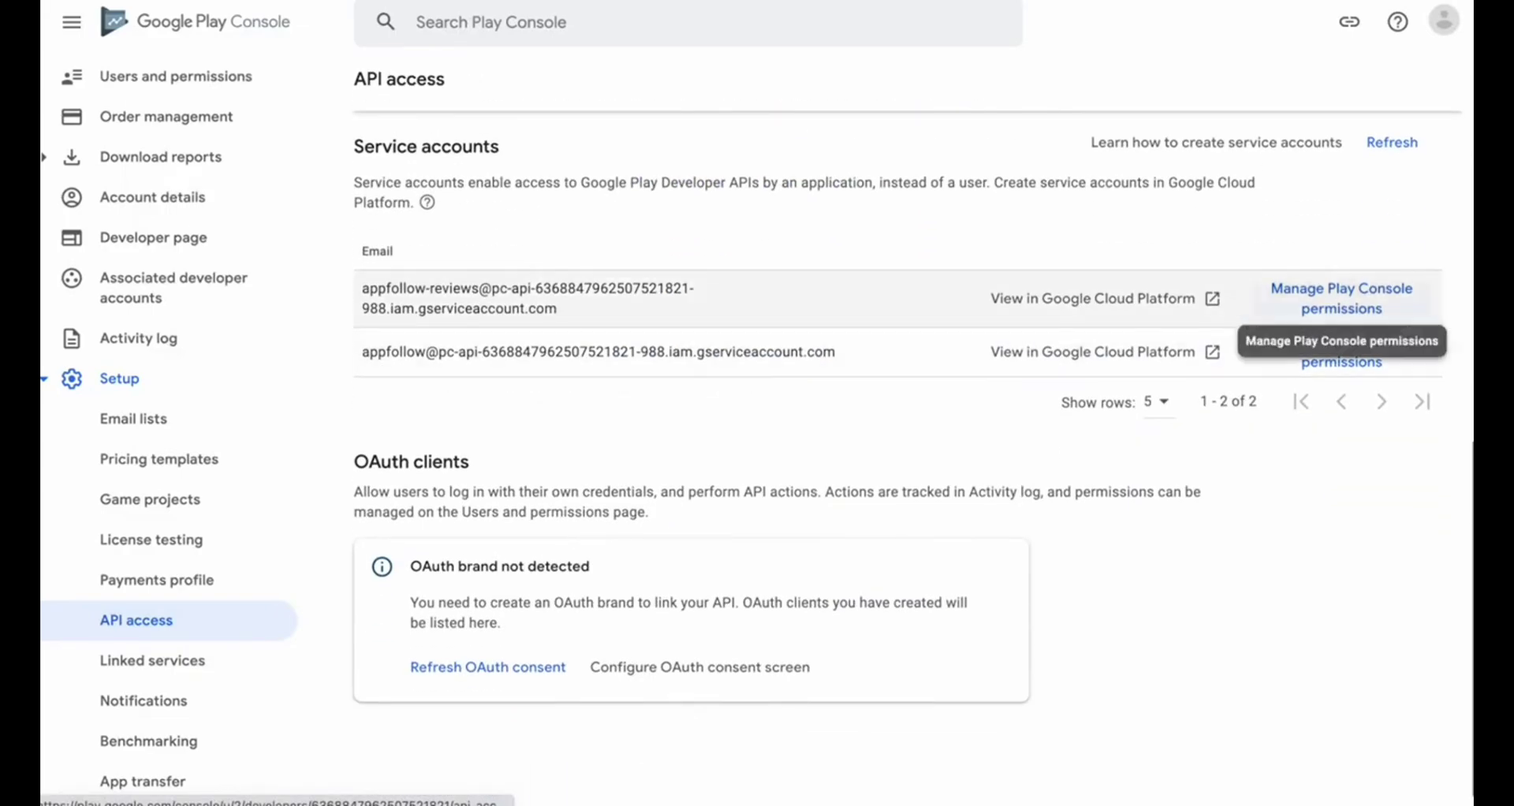
click(1341, 299)
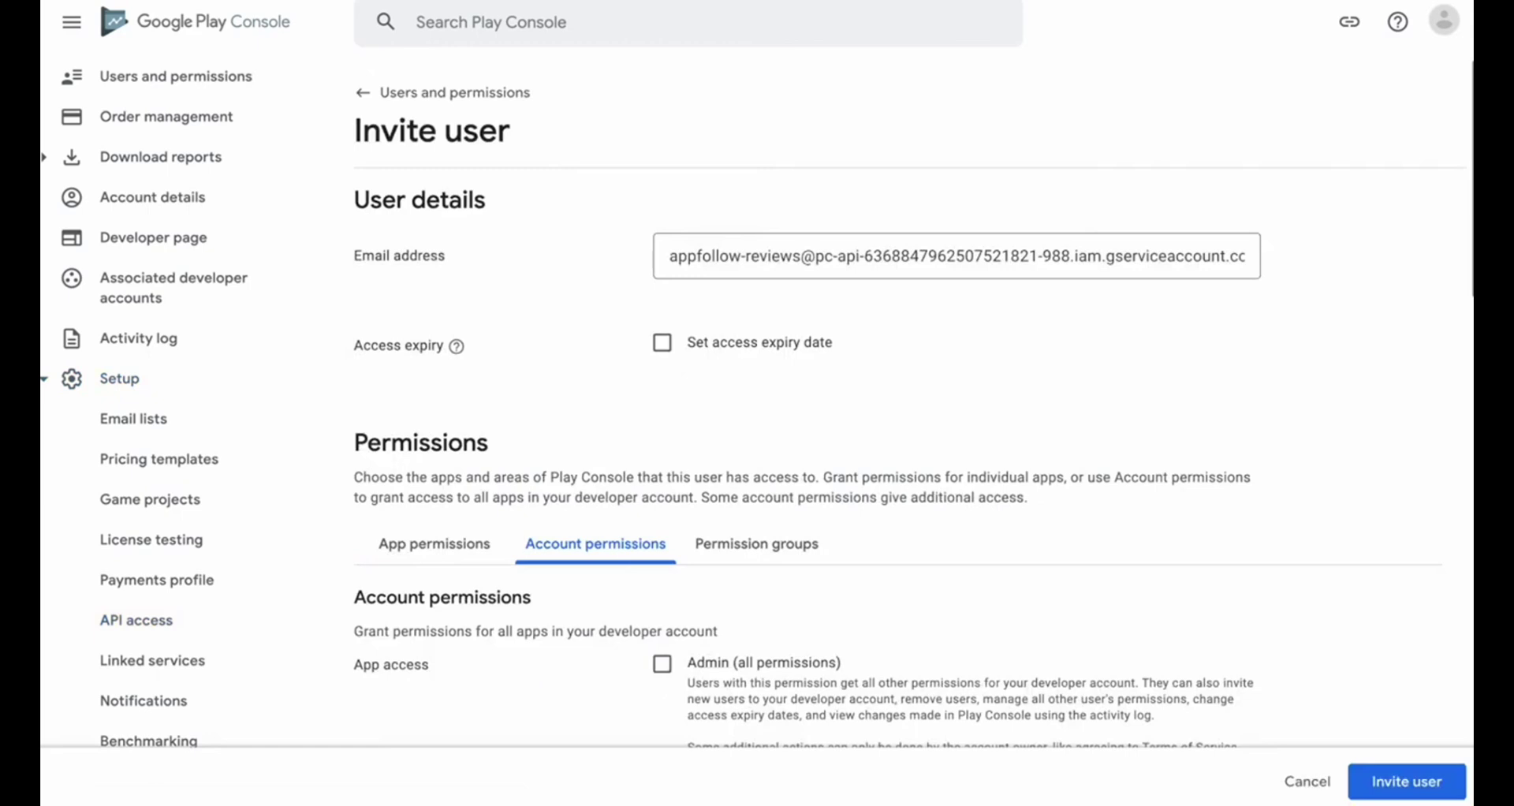
Keep View app information and untick the Play Games Services and draft-app editing permissions.
scroll(907, 434, down, 1)
scroll(907, 434, down, 4)
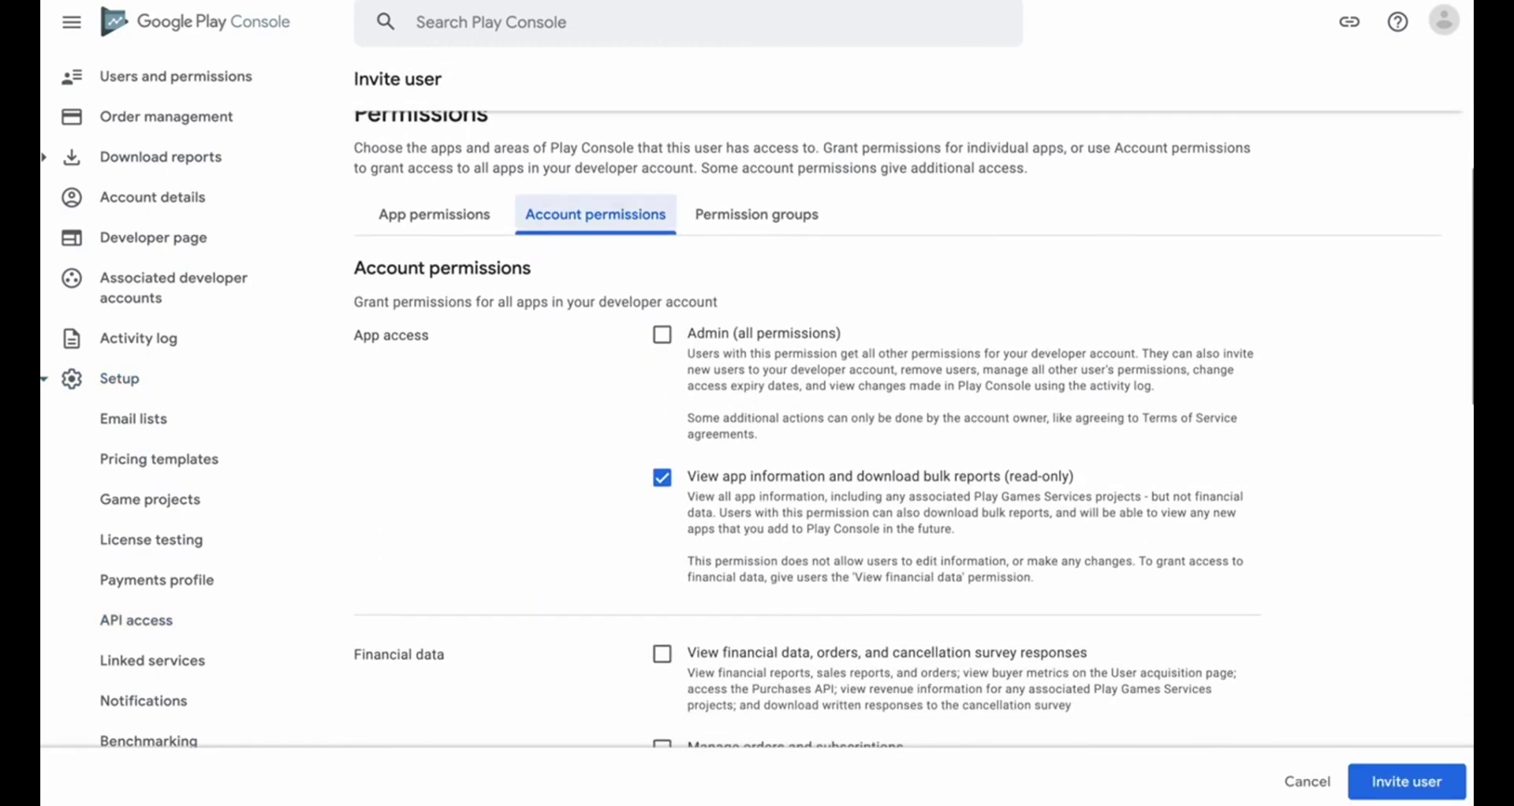
drag(687, 476, 1076, 477)
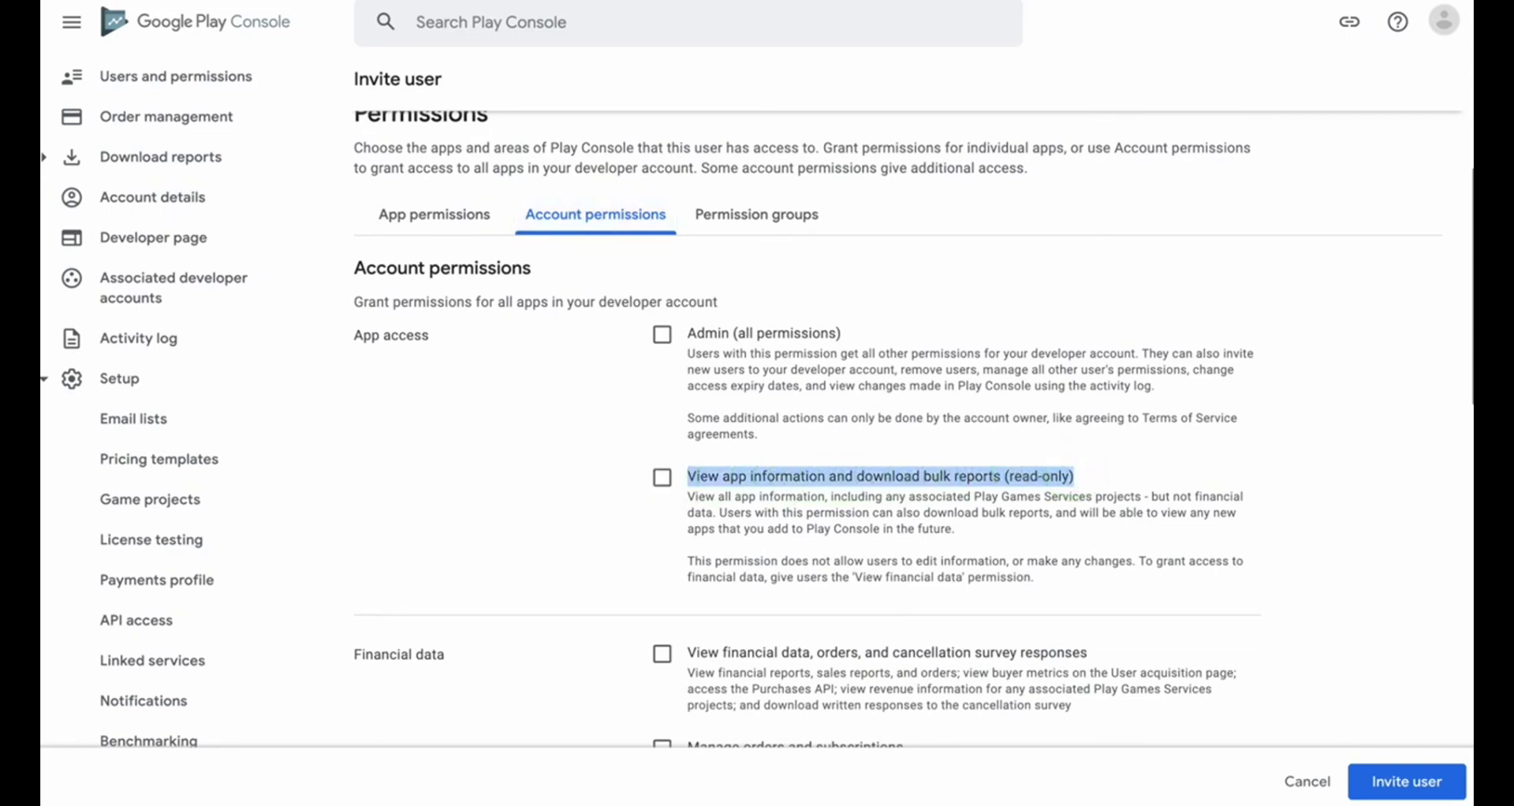
click(662, 477)
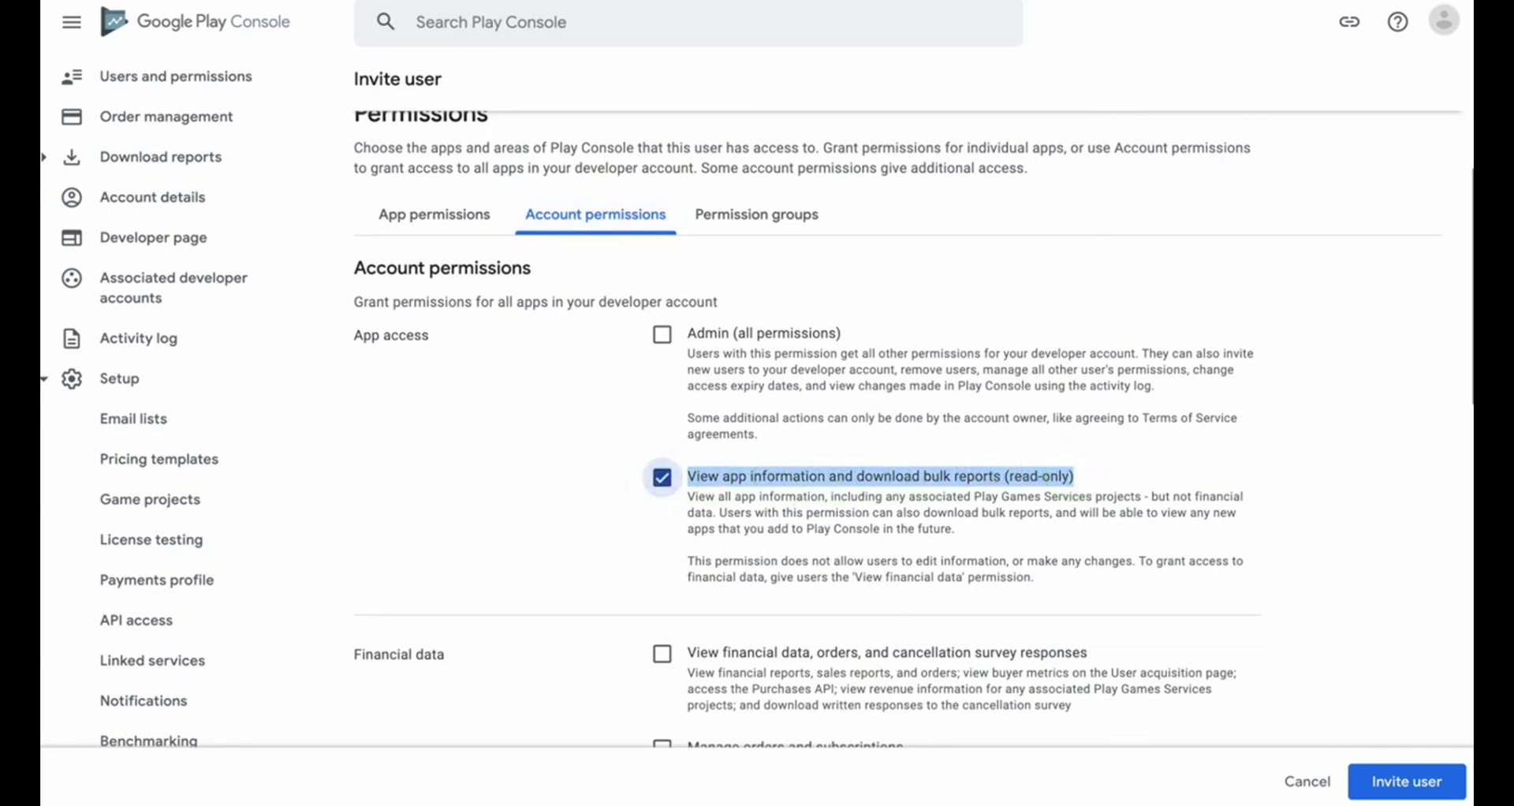
scroll(899, 430, down, 5)
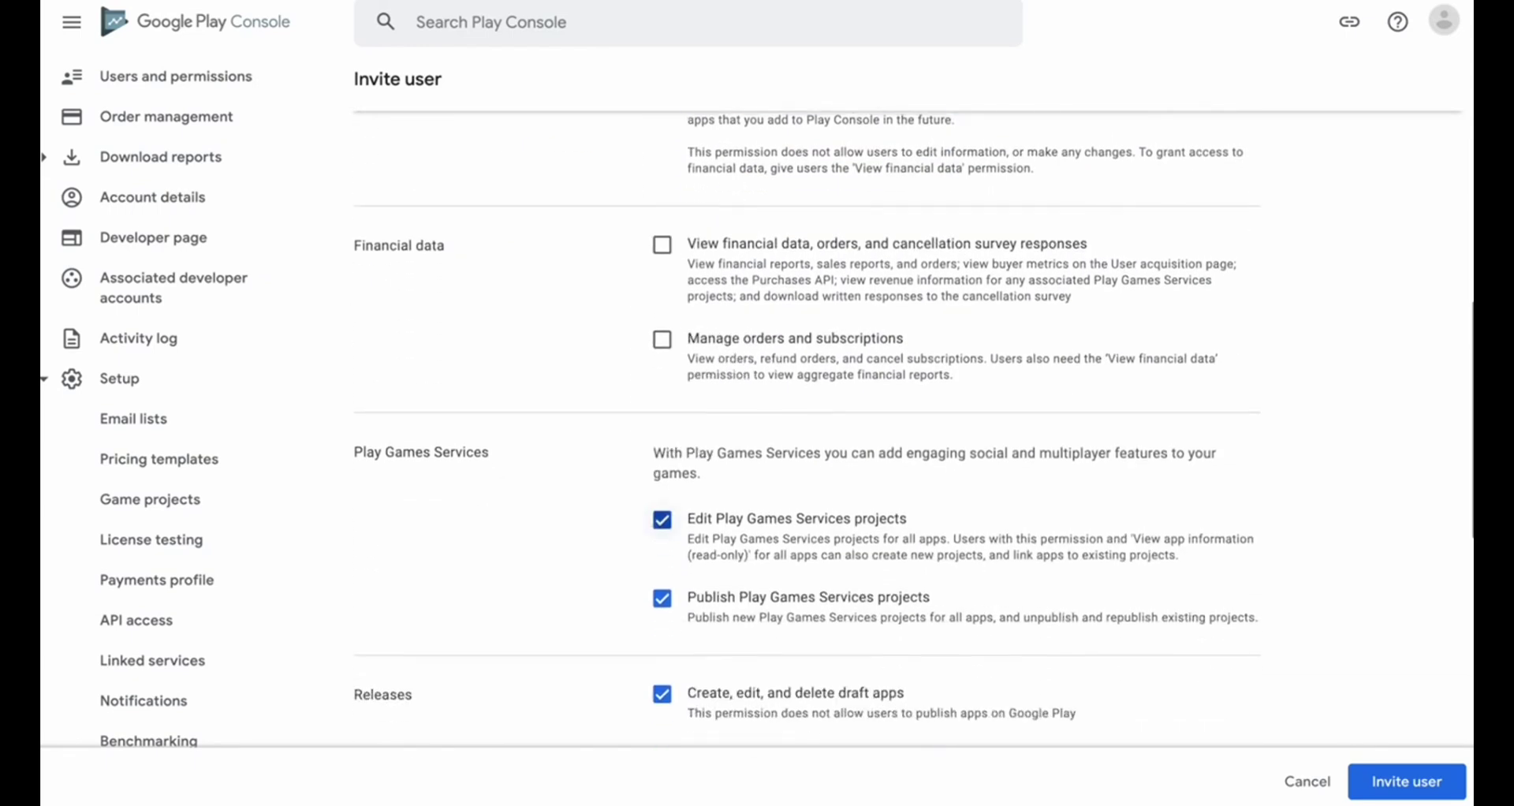
click(662, 512)
click(662, 589)
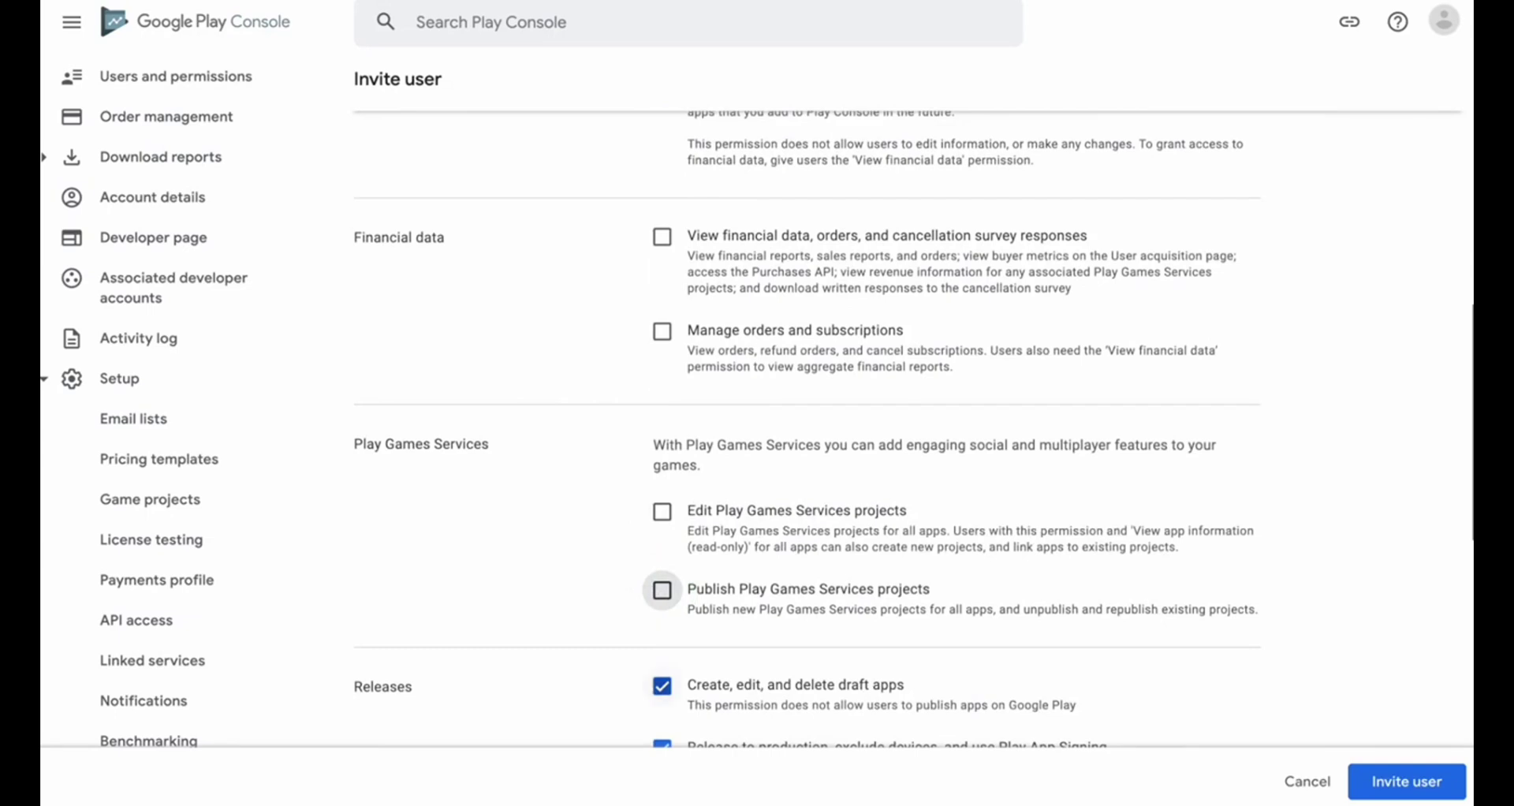
click(662, 686)
scroll(661, 685, down, 2)
scroll(661, 686, down, 1)
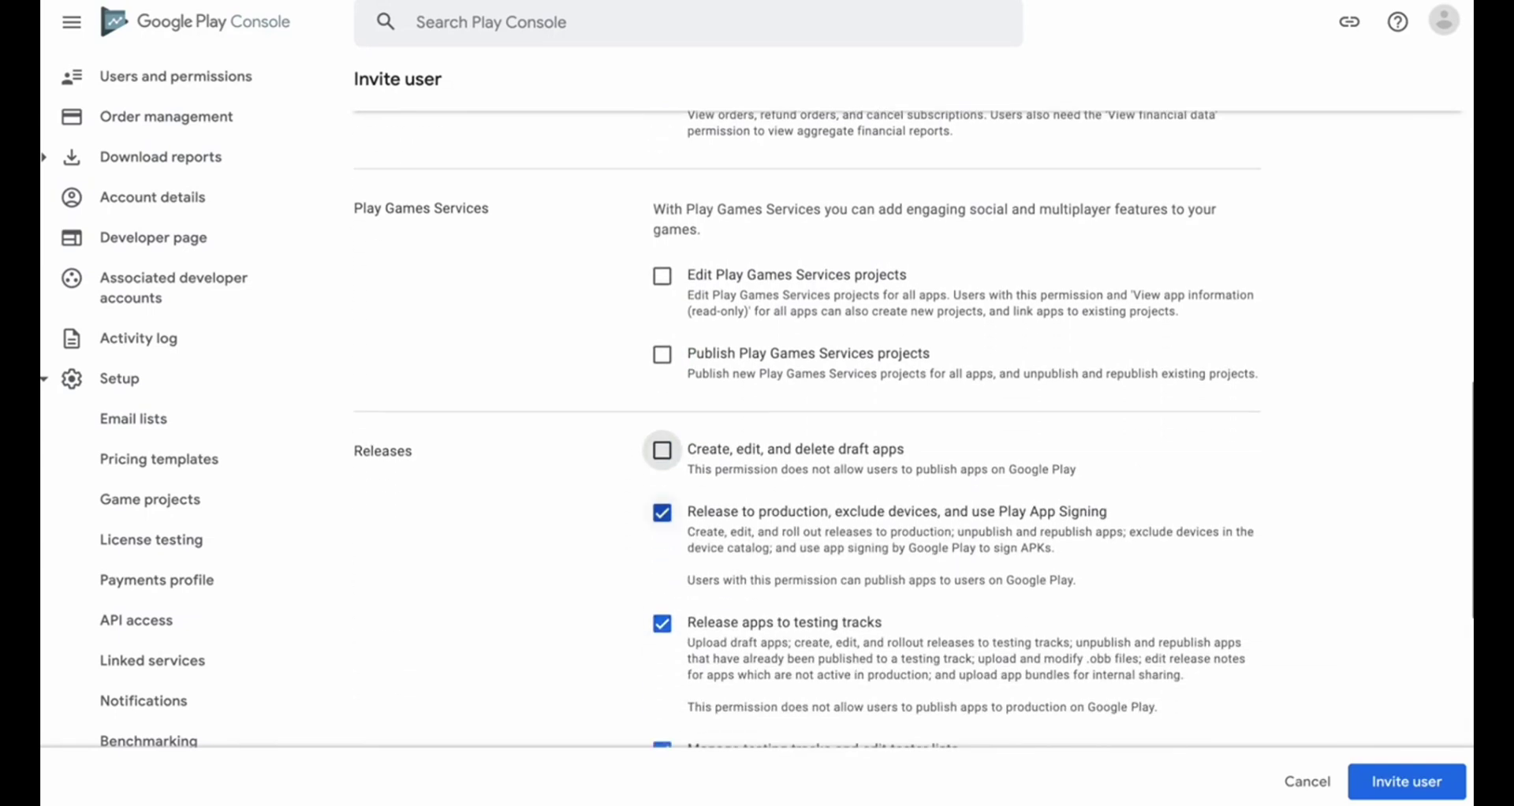
Untick release, testing-track and store-presence permissions, keep Reply to reviews, and send the invite.
click(662, 513)
click(661, 623)
scroll(662, 623, down, 2)
scroll(661, 623, down, 2)
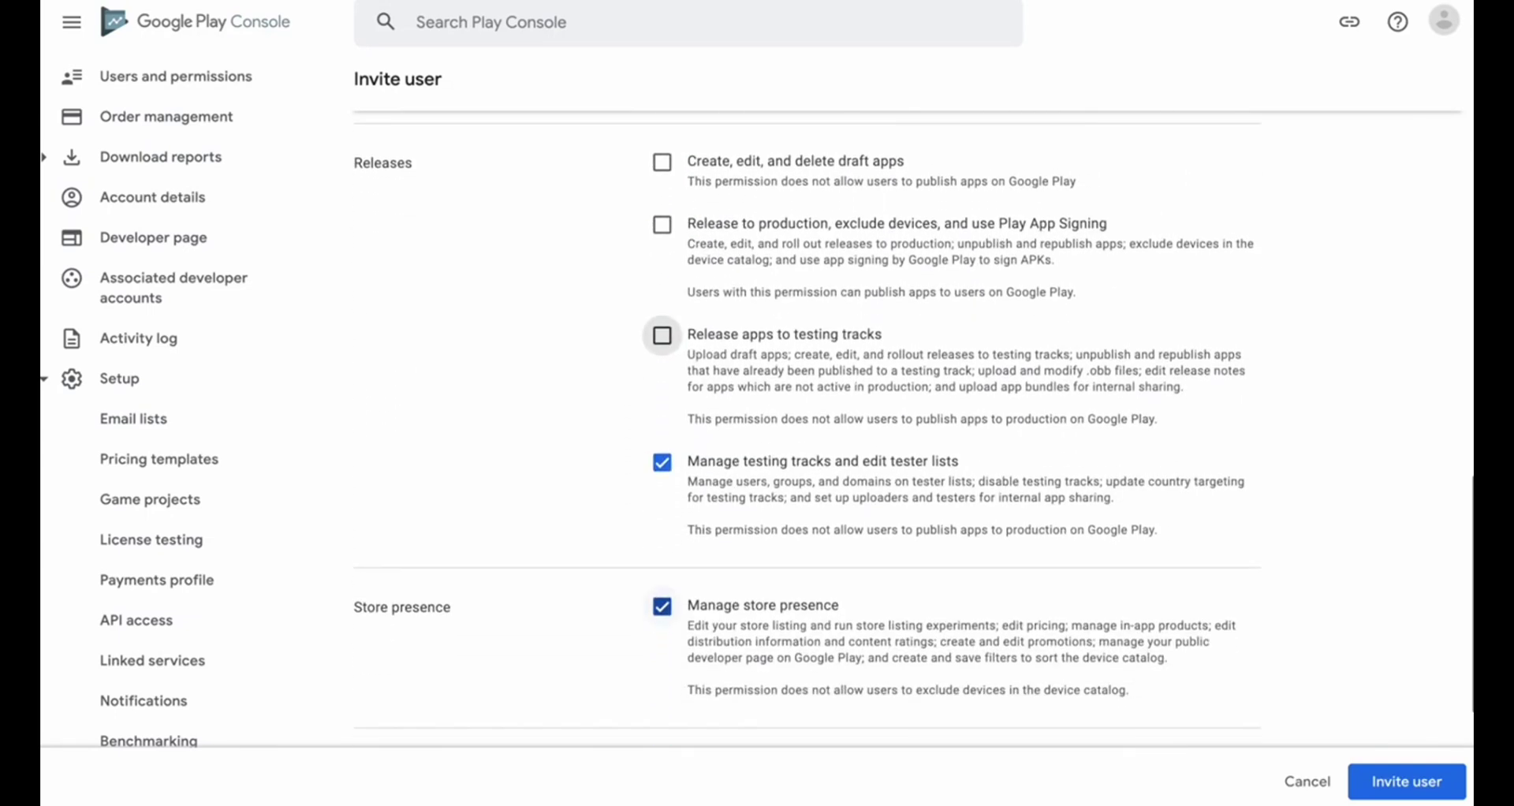
click(661, 462)
click(661, 605)
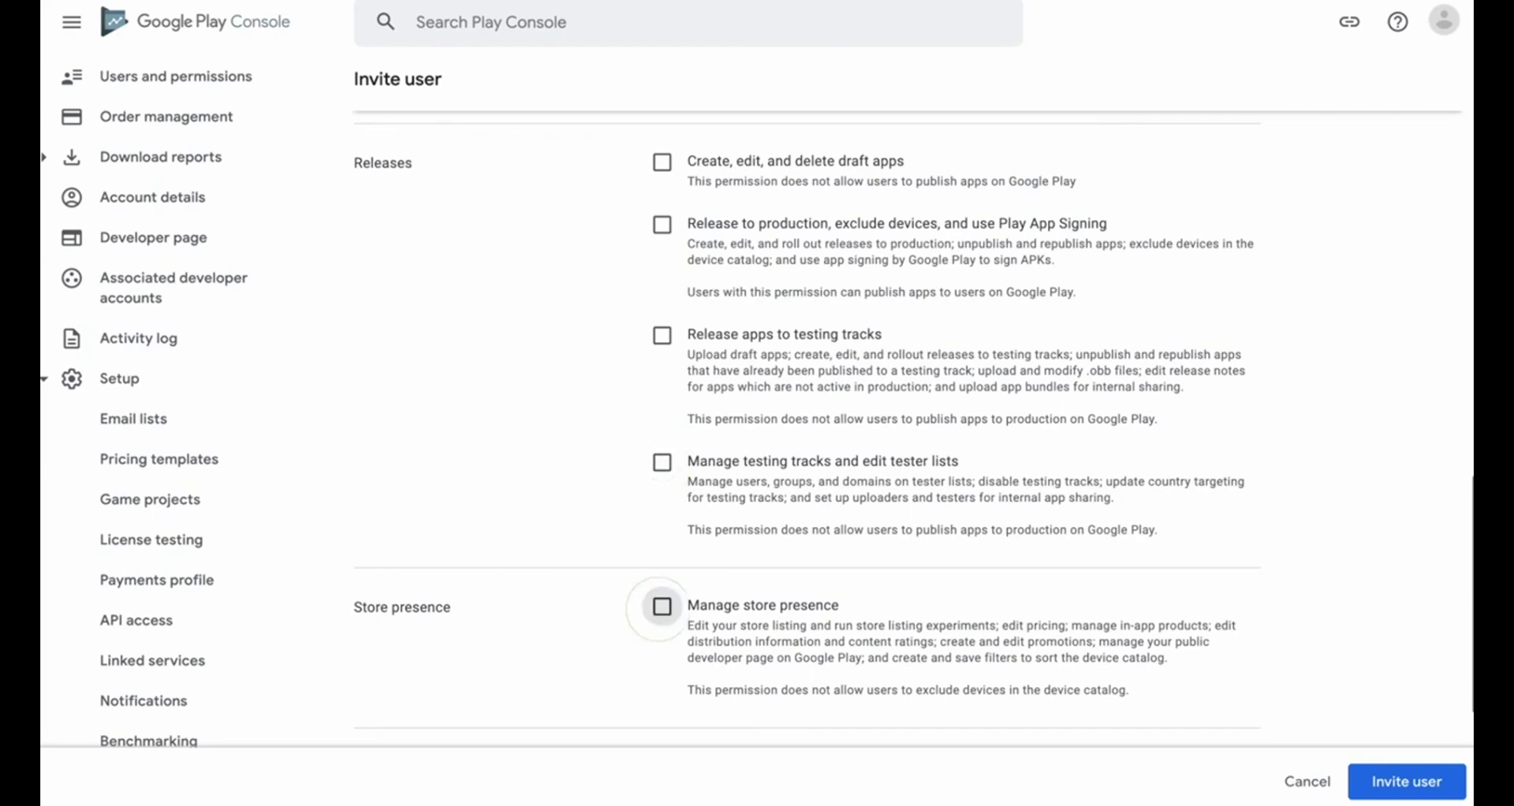
scroll(662, 606, down, 4)
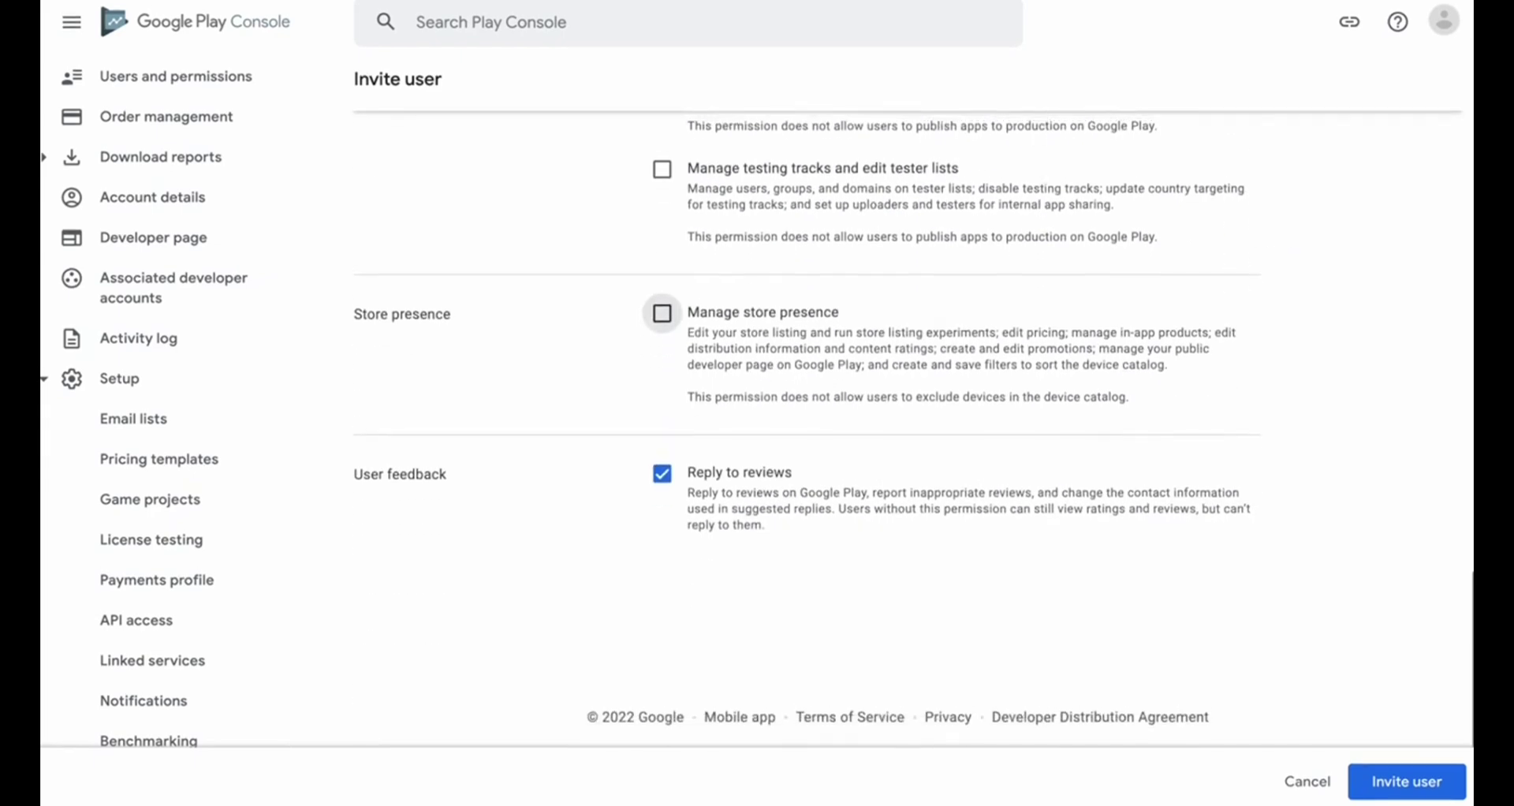
drag(687, 472, 793, 474)
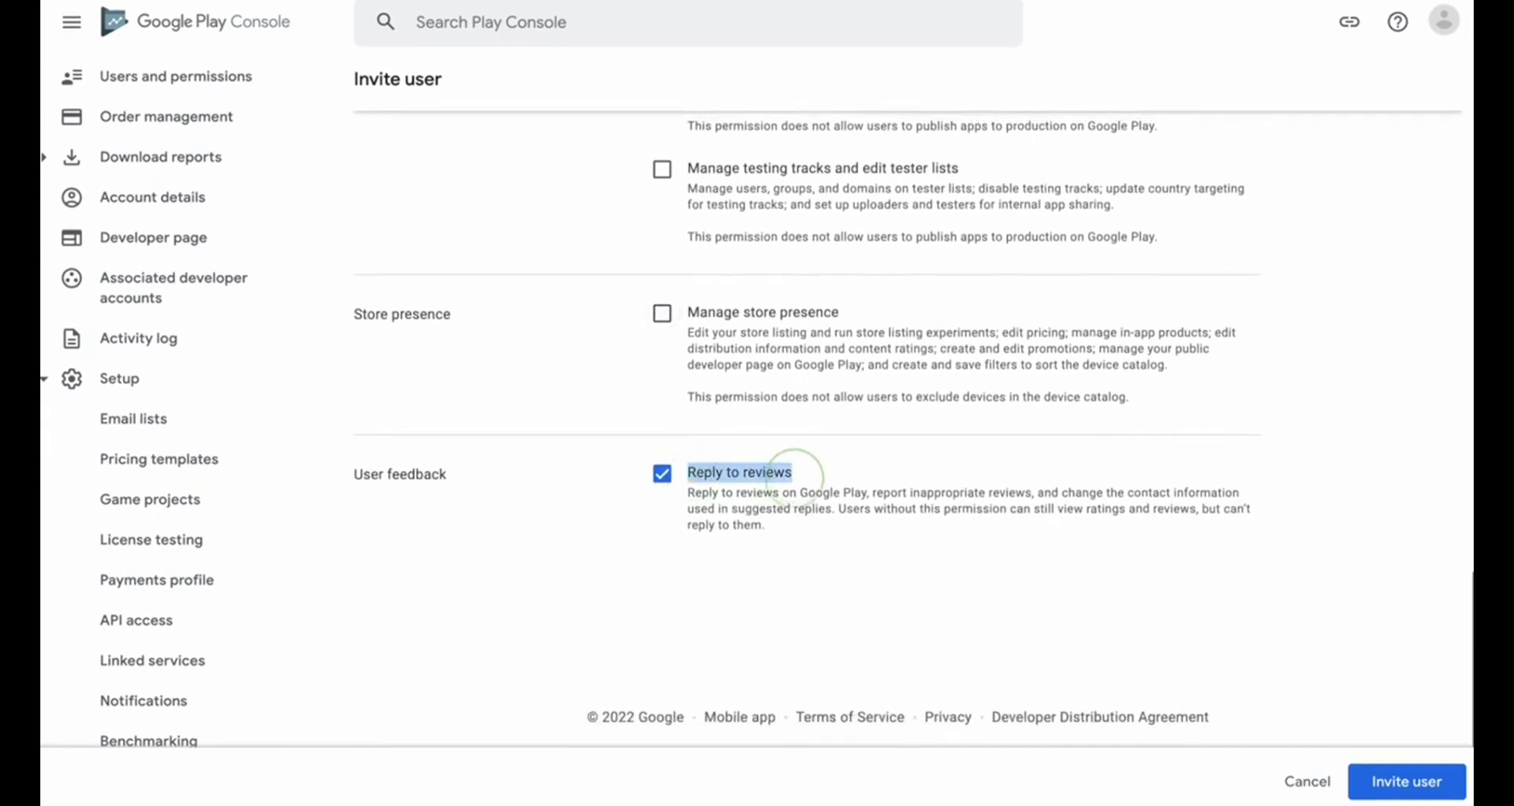
click(662, 473)
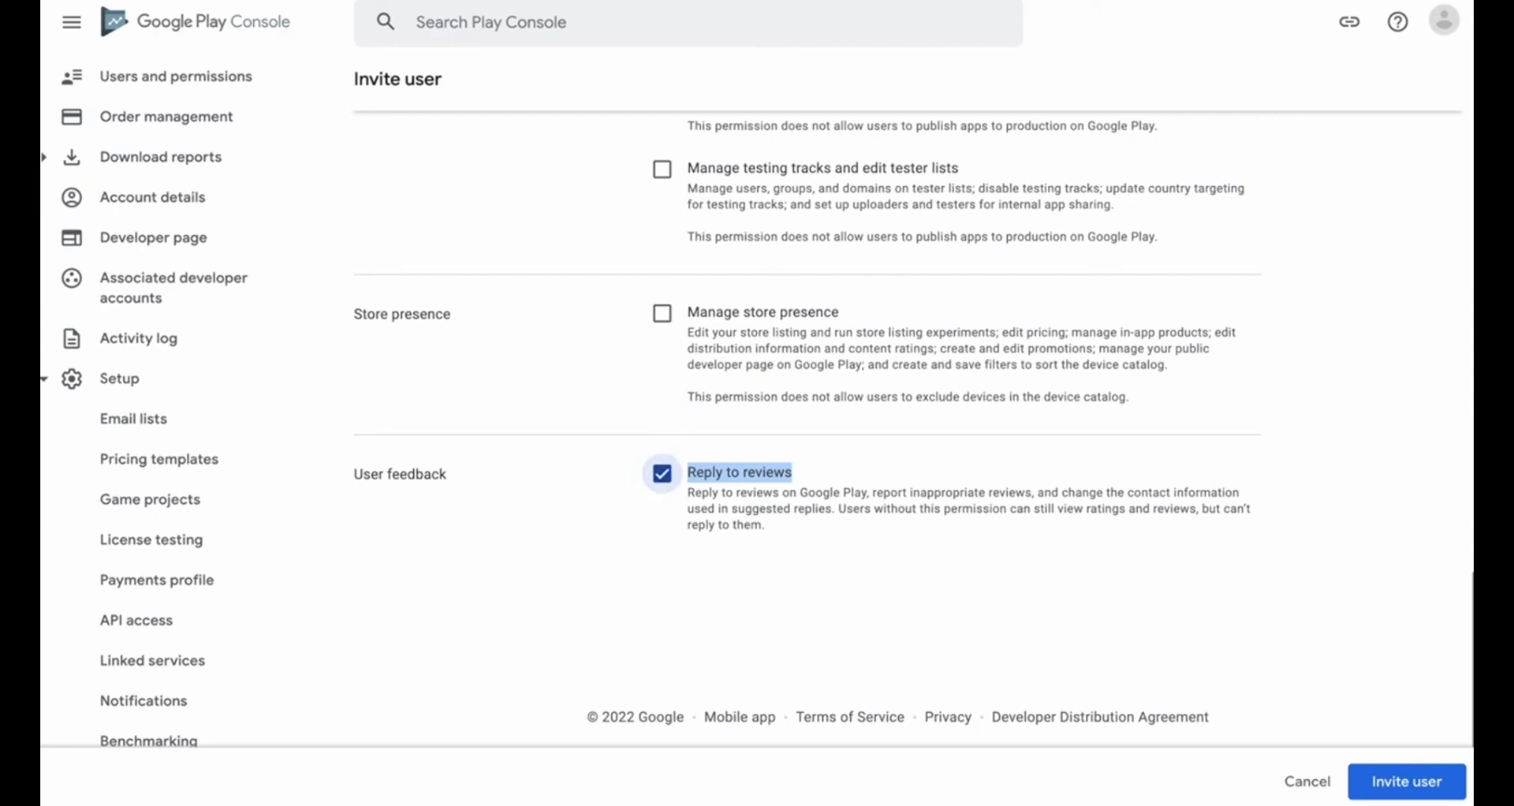
click(1407, 781)
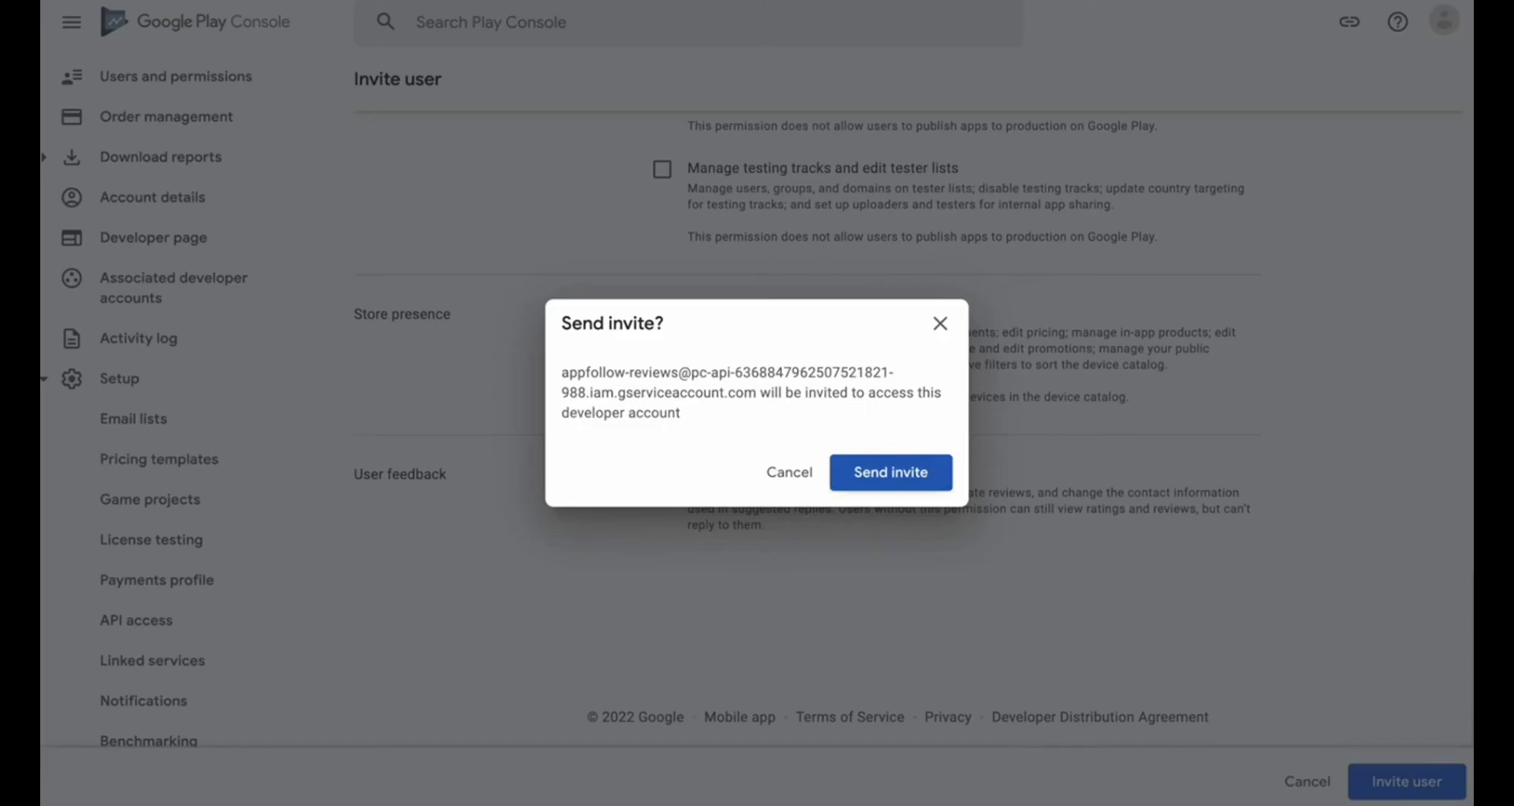
click(890, 471)
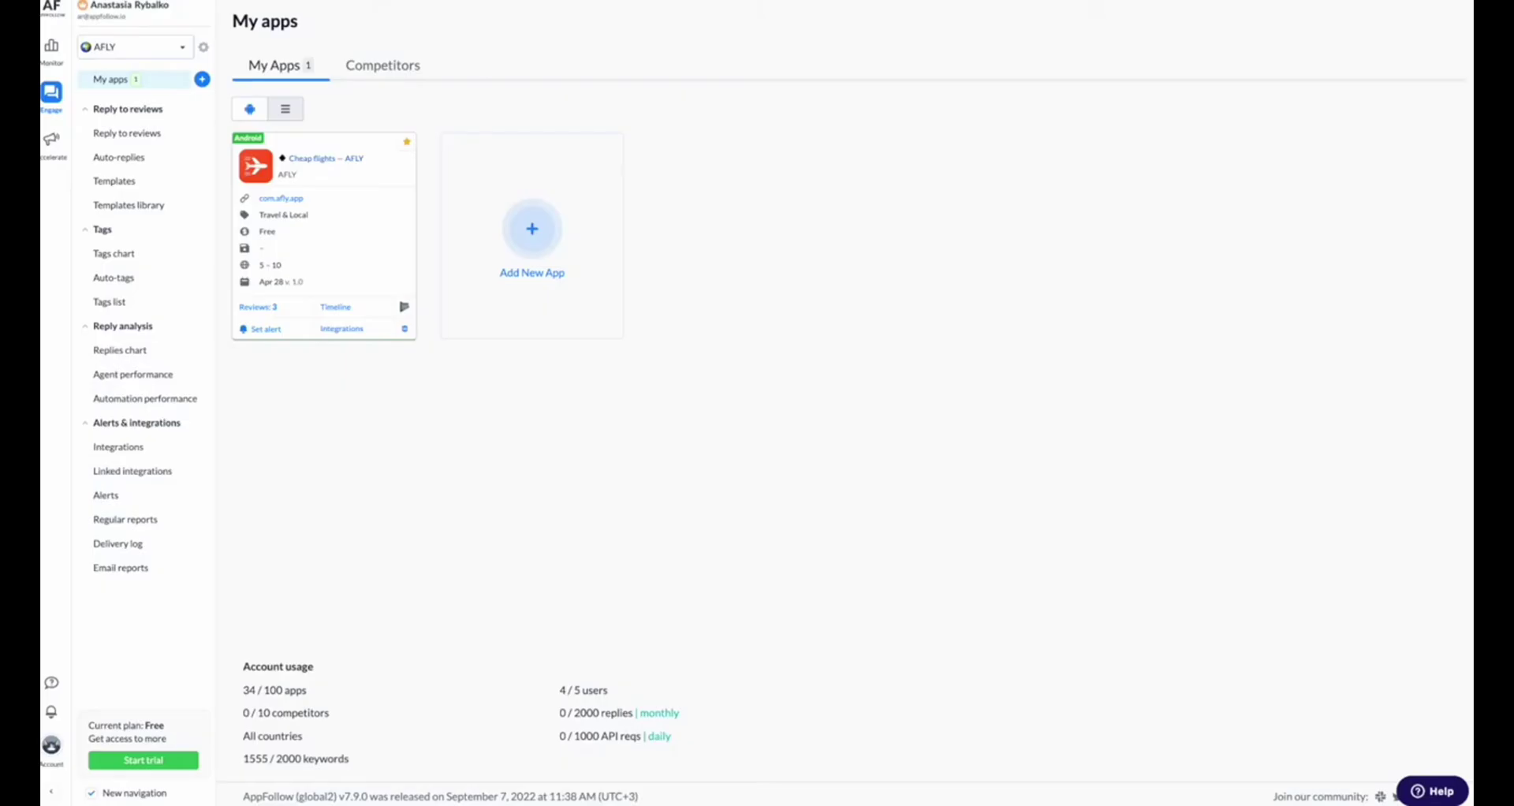
Start linking a Google Play Console account from AppFollow's Integrations catalogue for Cheap flights — AFLY.
click(126, 446)
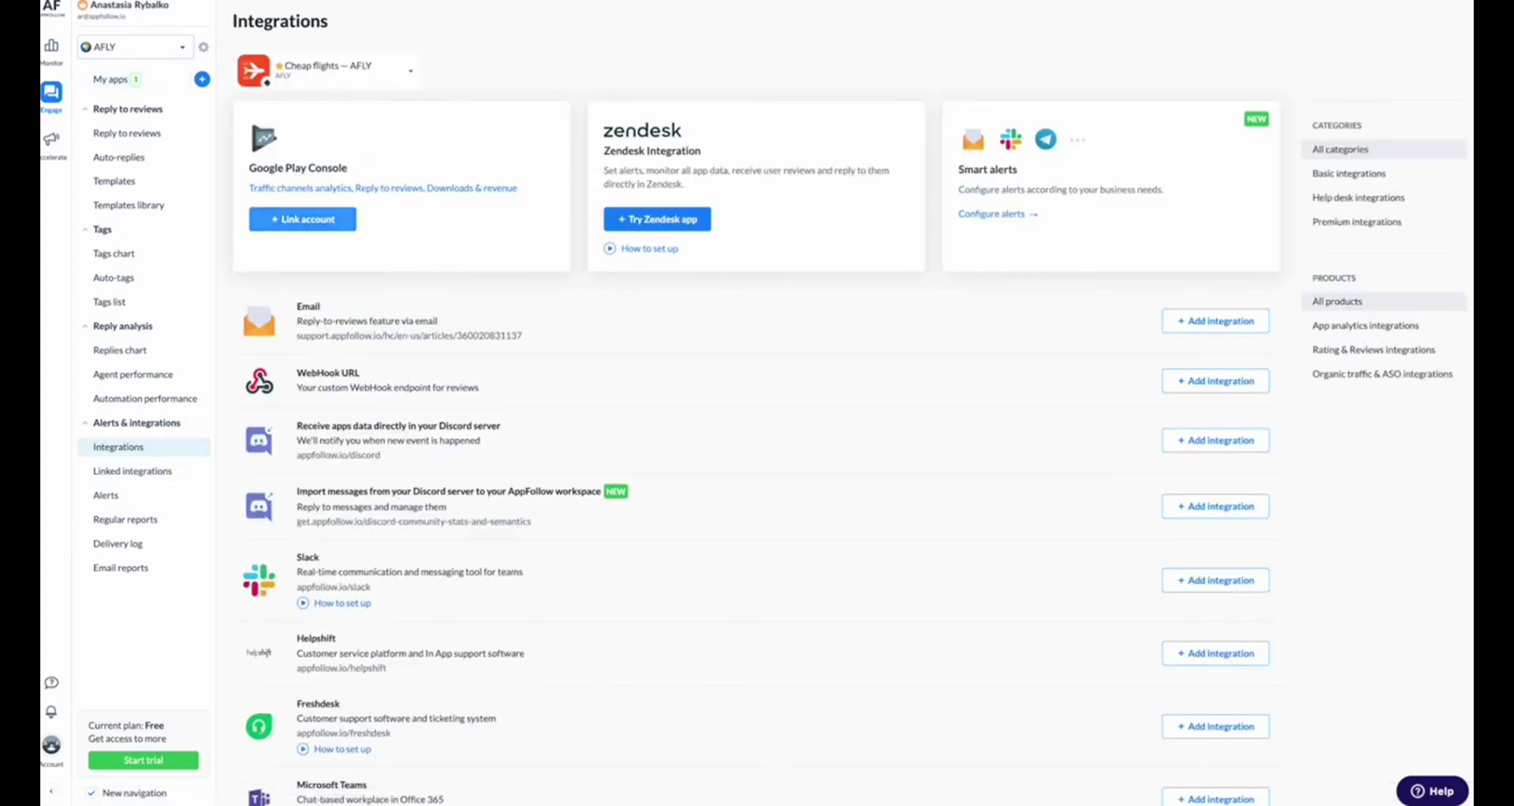
click(303, 220)
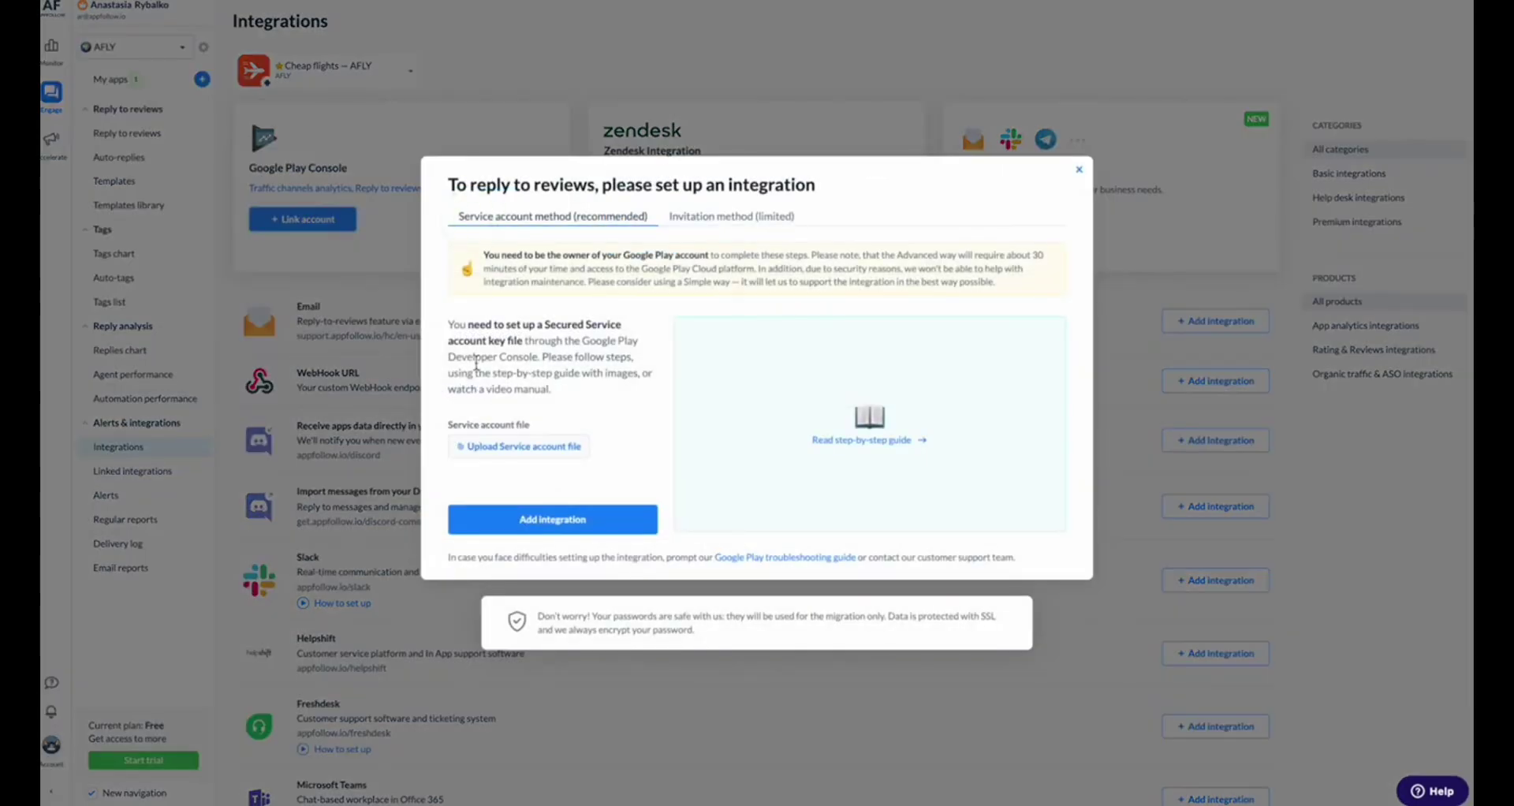
Upload the downloaded service account JSON key and add the Google Play Console integration.
click(489, 447)
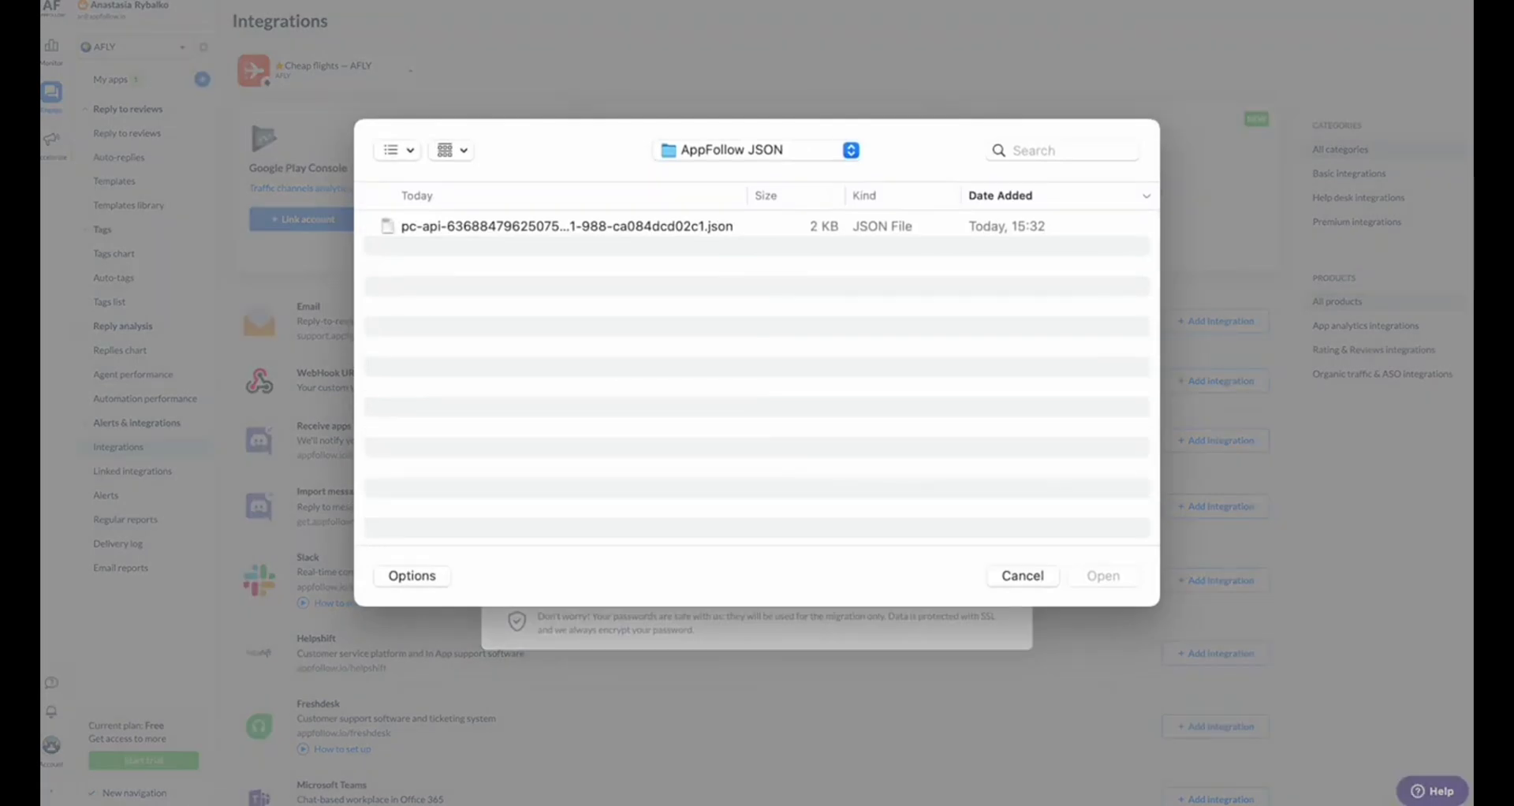
double_click(473, 227)
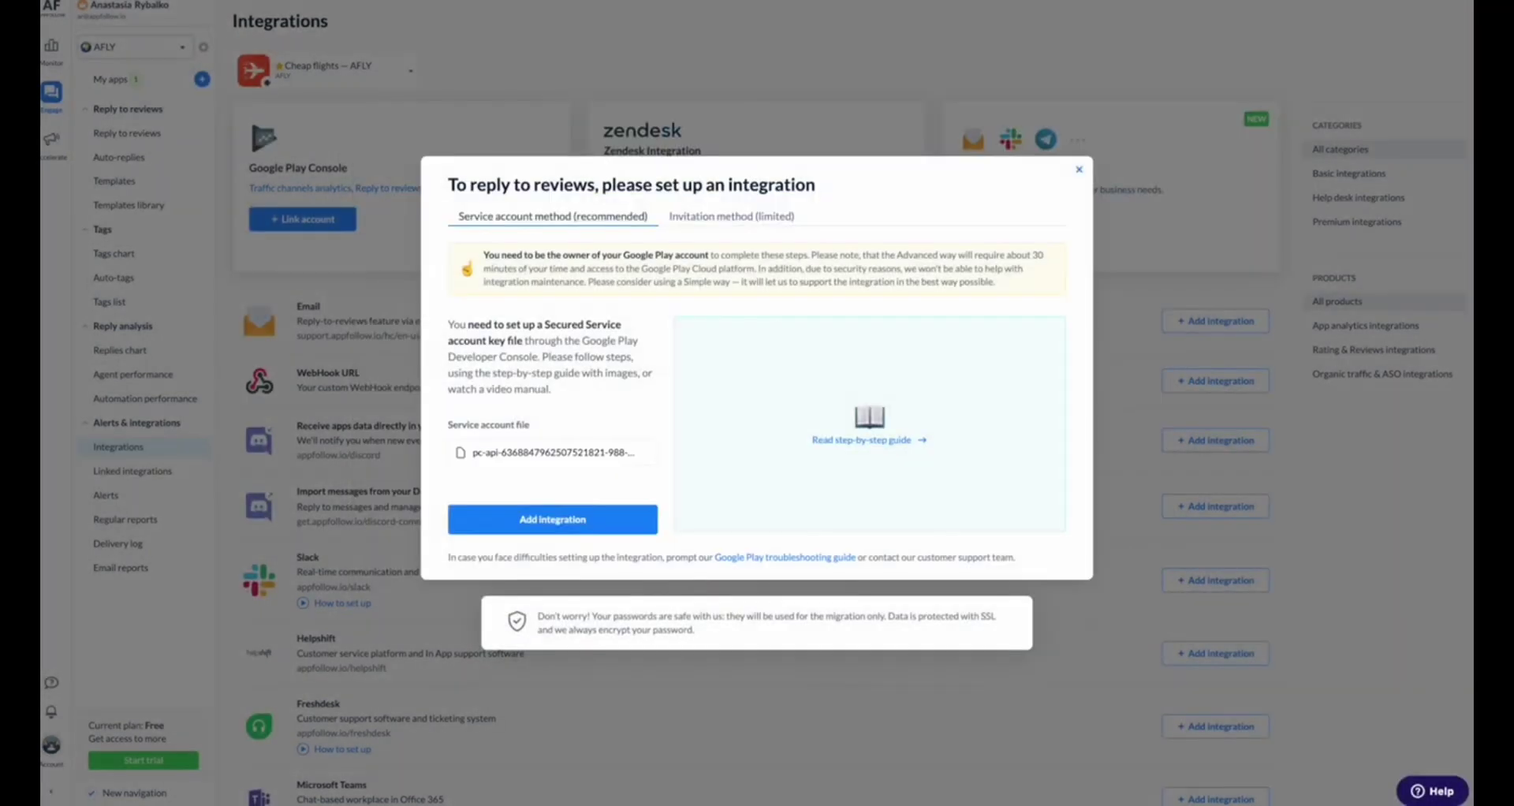
click(552, 519)
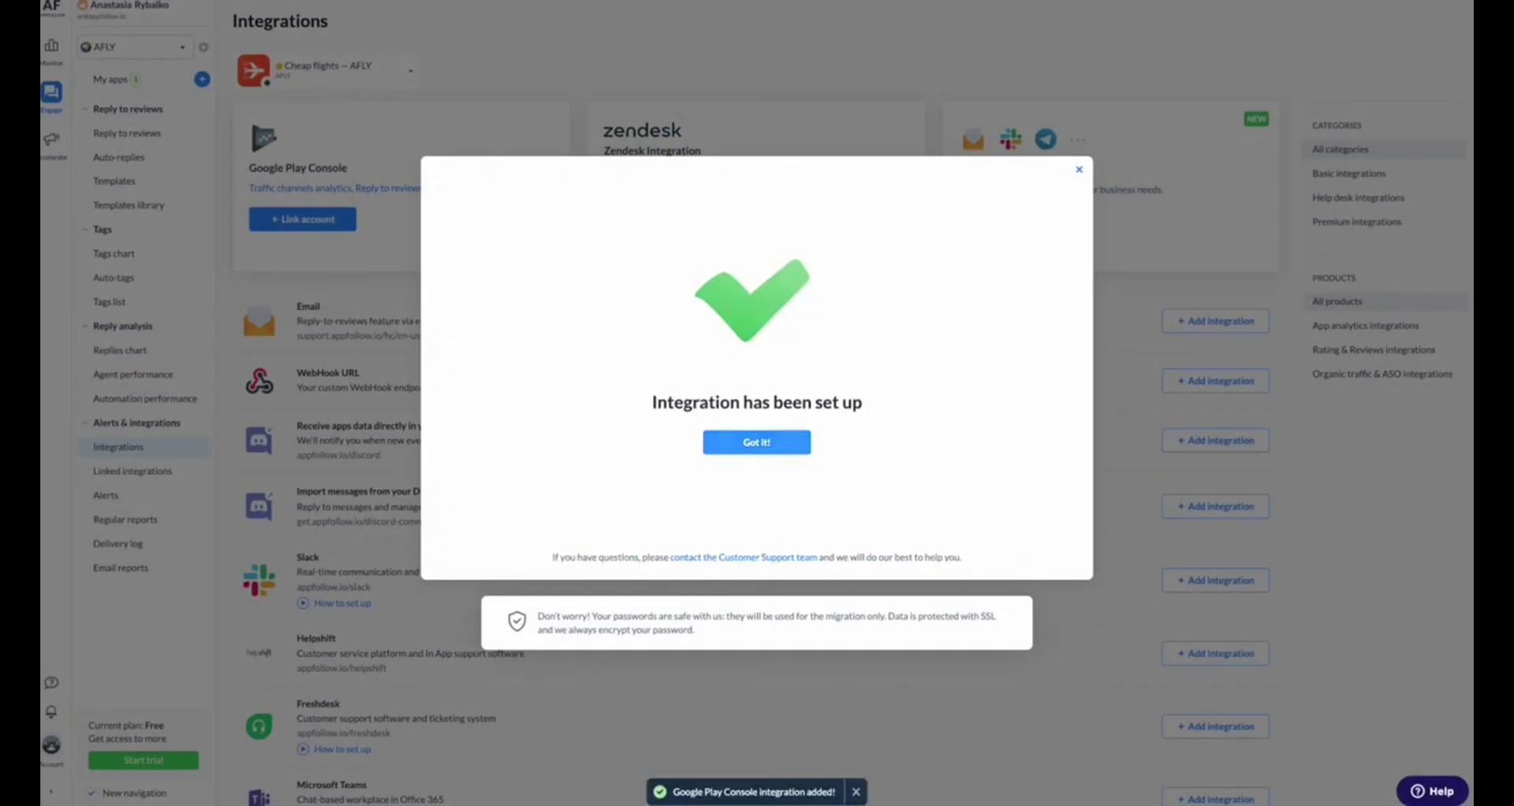
click(756, 442)
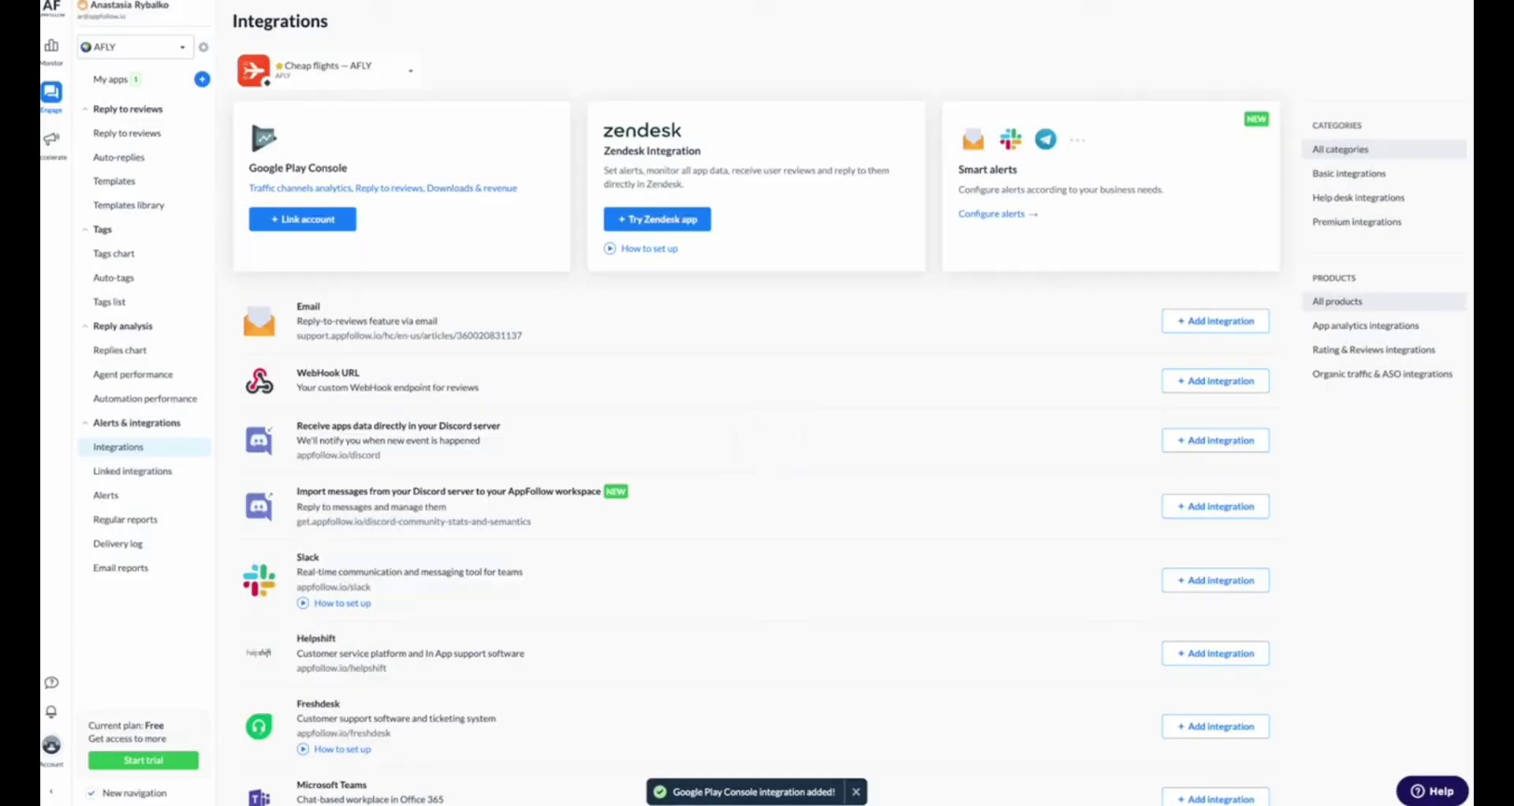
Check Linked integrations to confirm Google Play Console is Active for Reviews & Replies.
click(132, 471)
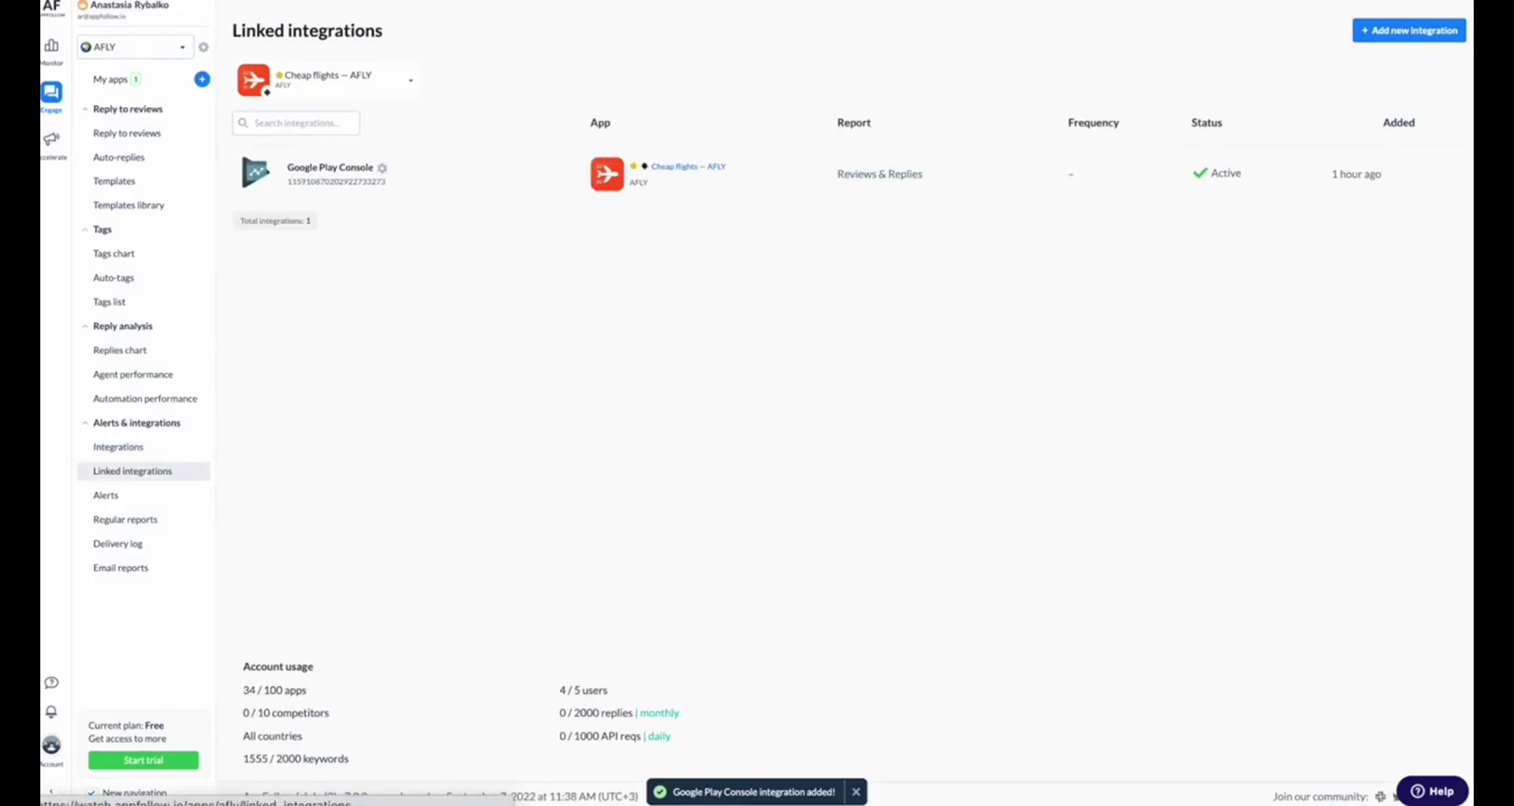